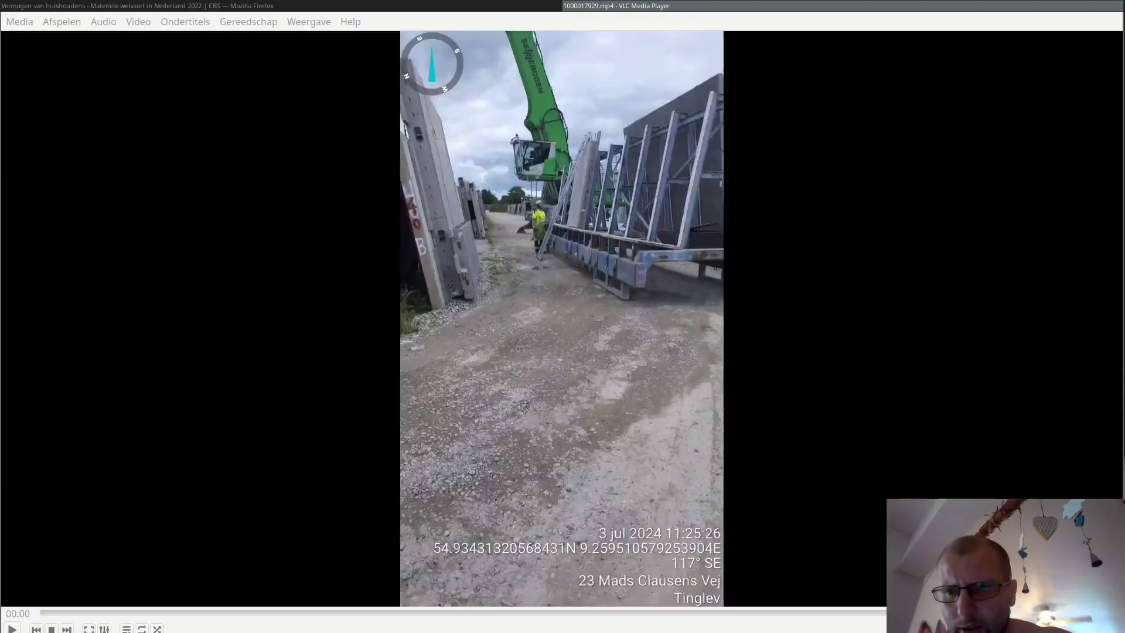
- Play the crane worksite video 1000017929.mp4 in VLC and skip ahead to about 02:15
{"action": "left_click", "coordinate": [746, 397]}
{"action": "key", "text": "space"}
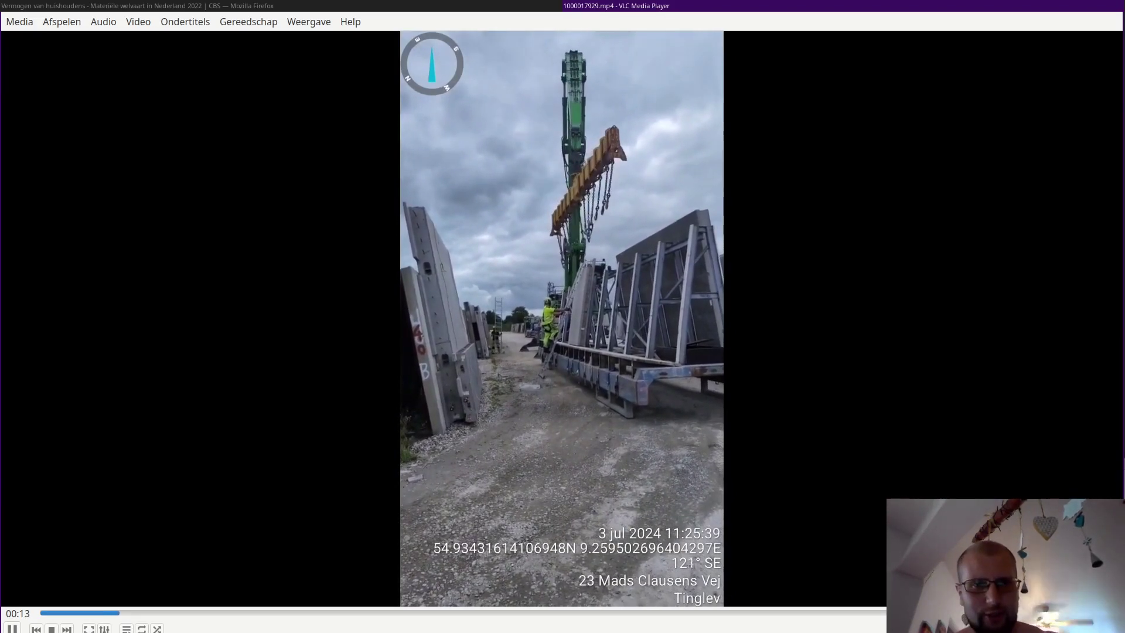
{"action": "left_click", "coordinate": [255, 624]}
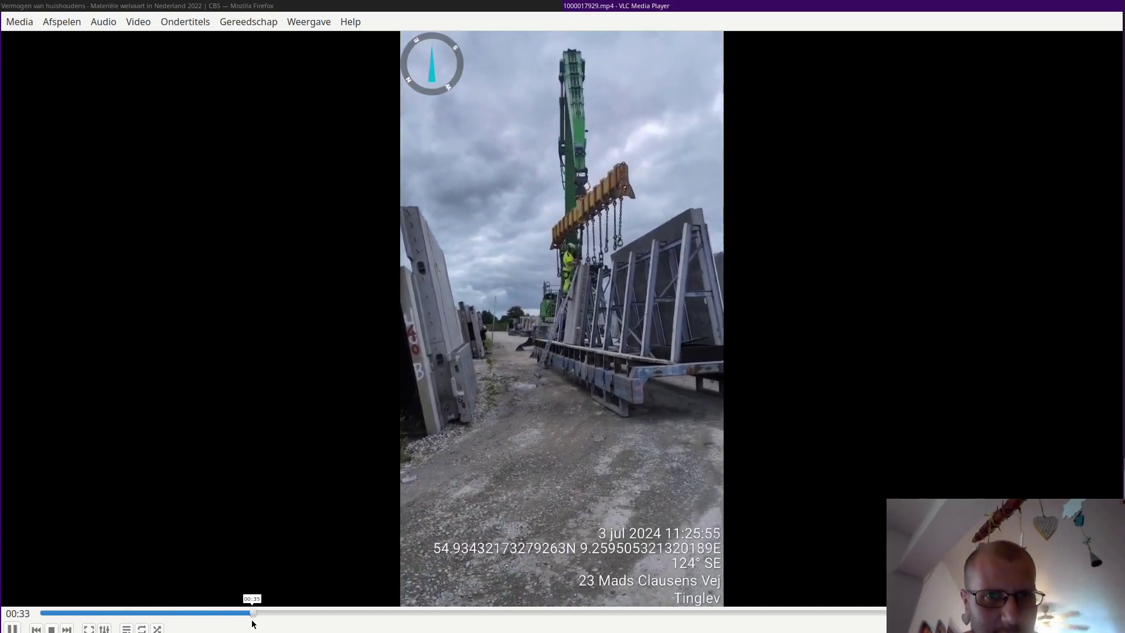
{"action": "left_click_drag", "start_coordinate": [255, 624], "coordinate": [478, 624]}
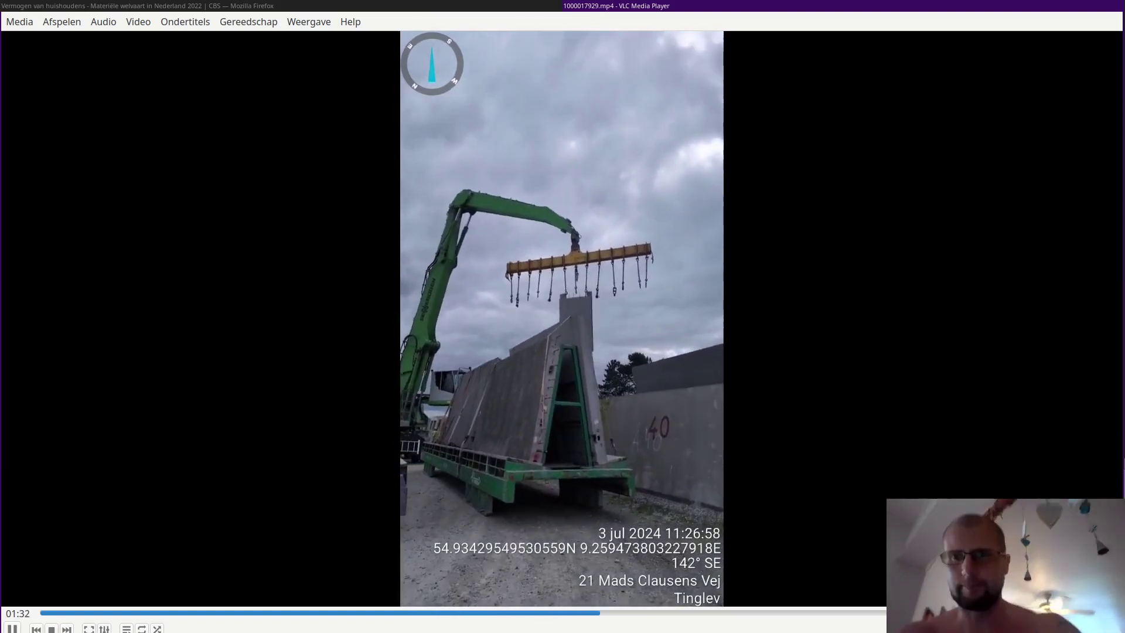
{"action": "key", "text": "alt+Right"}
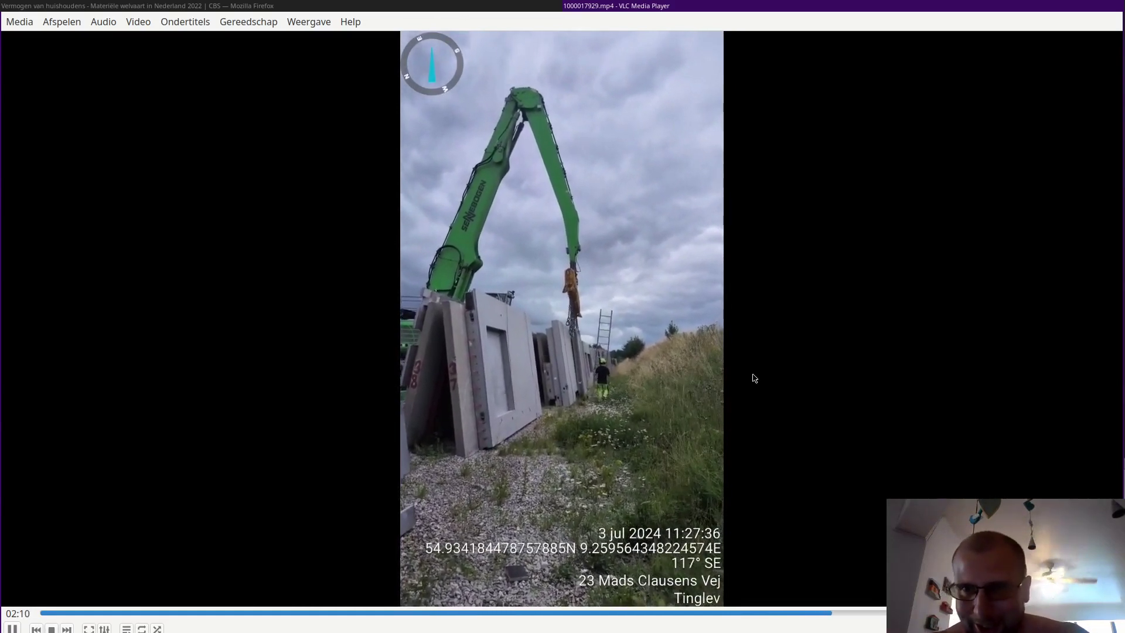
{"action": "key", "text": "shift+Right"}
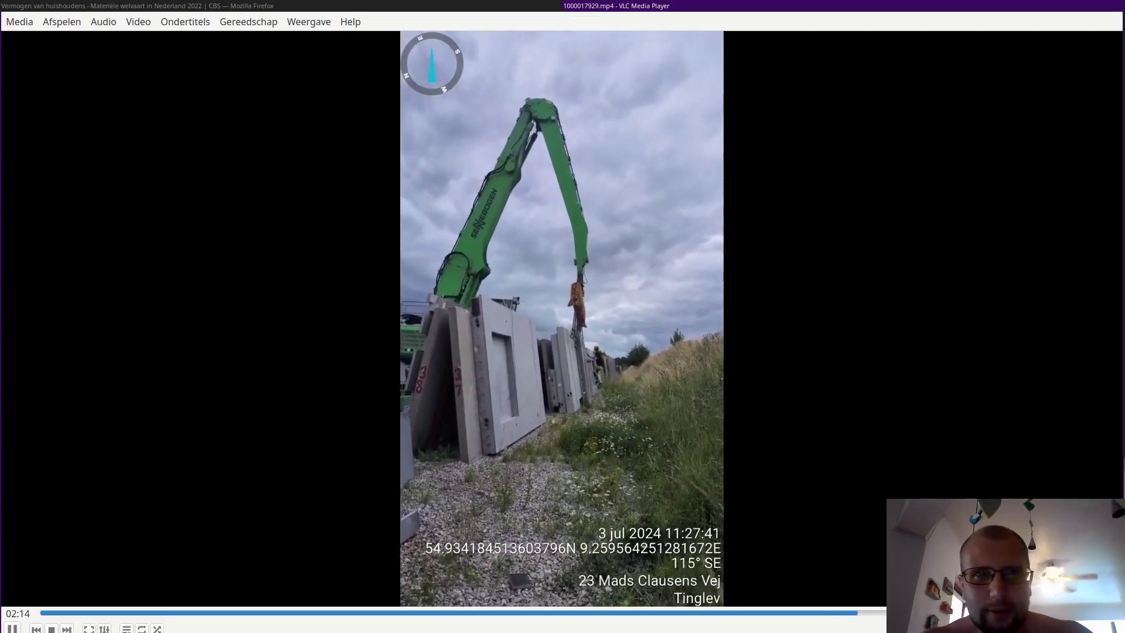
- Switch to the CBS wealth article and scroll to the 5.1.1 total-assets donut (Eigen woning 57,4 %)
{"action": "left_click", "coordinate": [508, 7]}
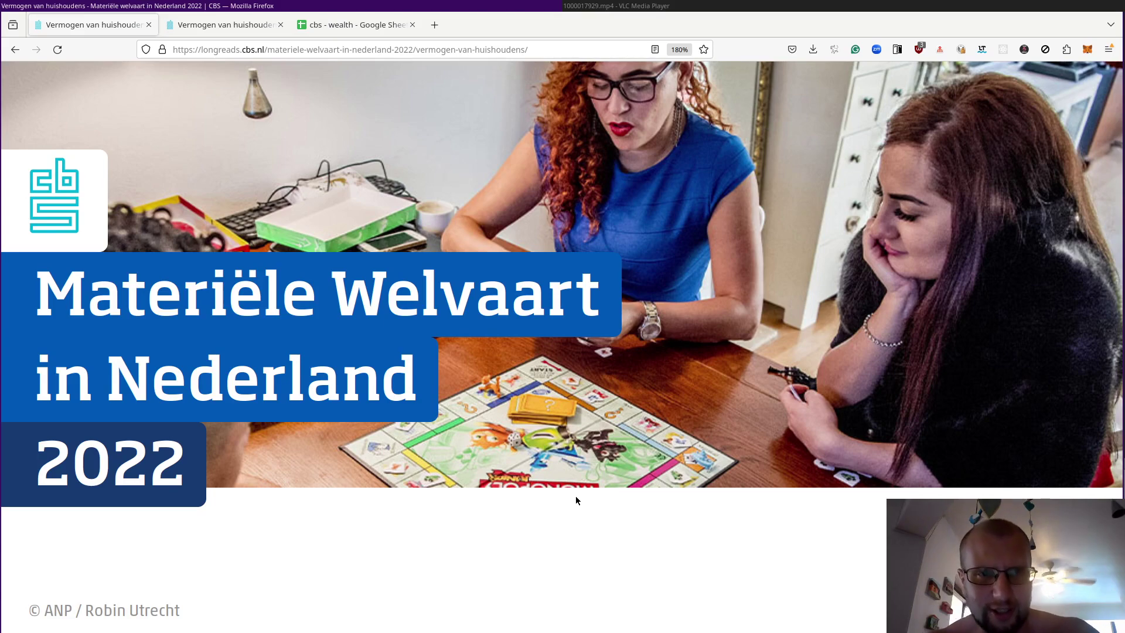
{"action": "scroll", "coordinate": [577, 499], "scroll_direction": "down", "scroll_amount": 5}
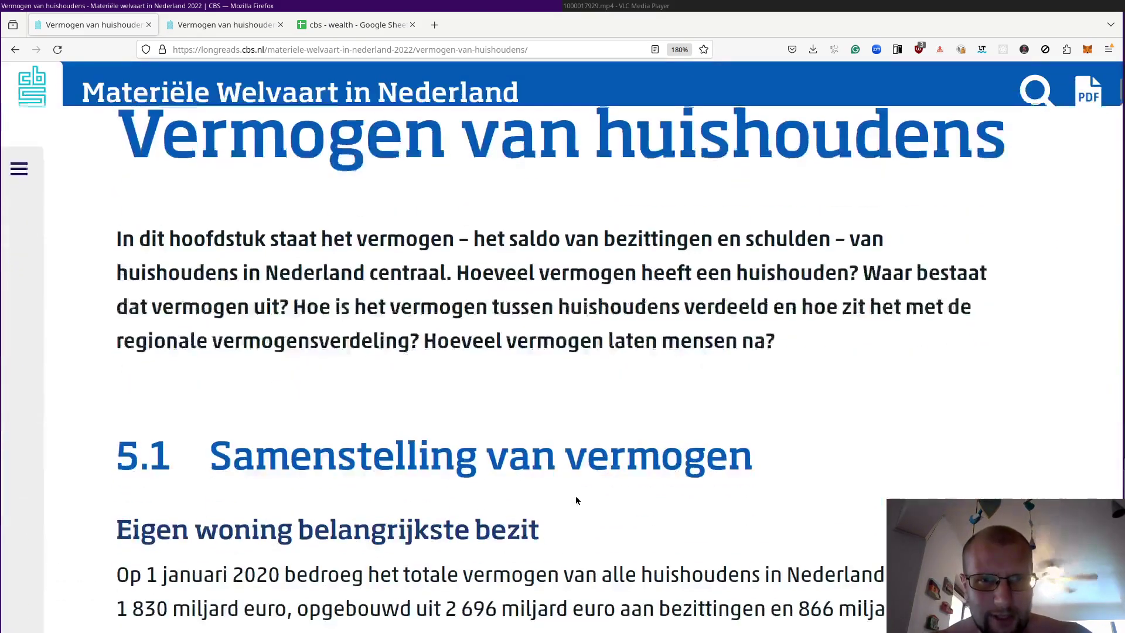
{"action": "scroll", "coordinate": [577, 498], "scroll_direction": "down", "scroll_amount": 2}
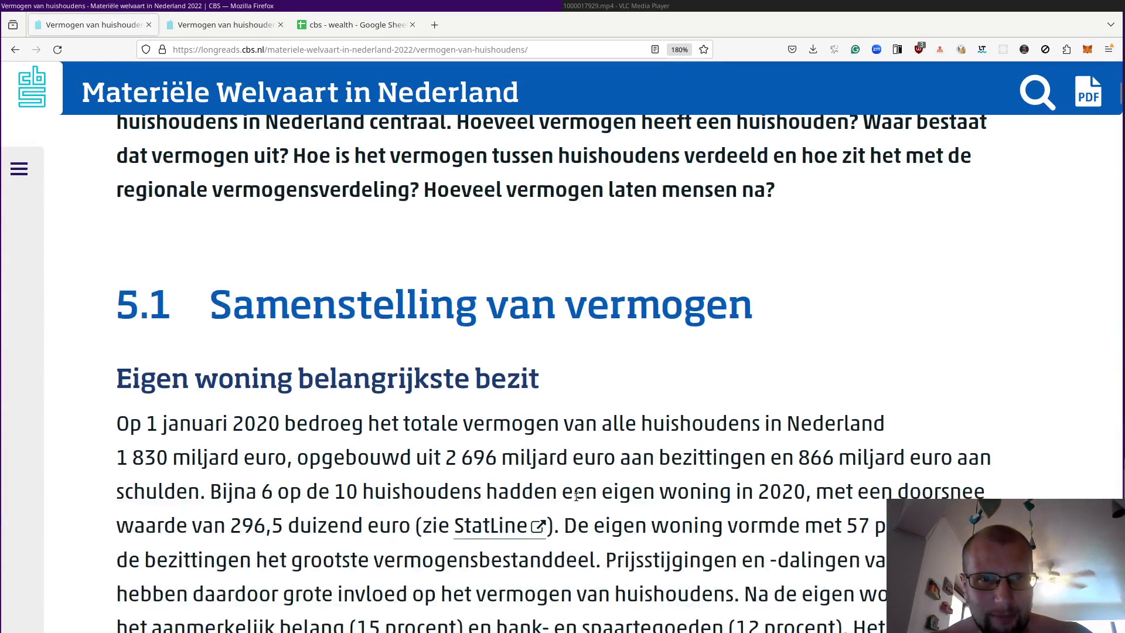
{"action": "scroll", "coordinate": [576, 497], "scroll_direction": "down", "scroll_amount": 2}
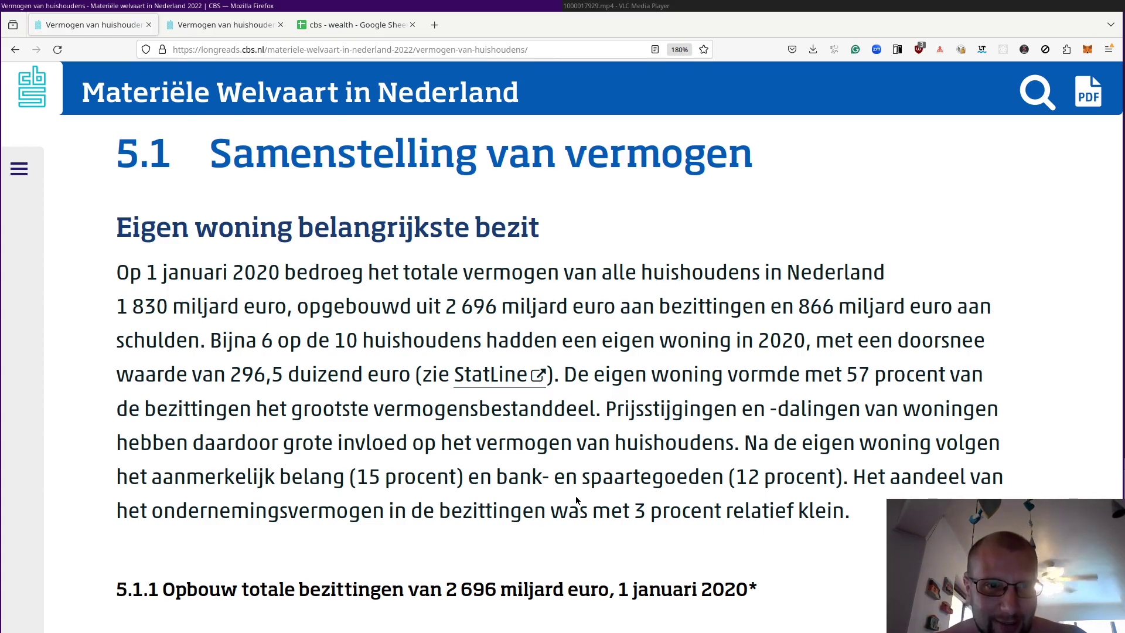
{"action": "scroll", "coordinate": [575, 495], "scroll_direction": "down", "scroll_amount": 7}
{"action": "mouse_move", "coordinate": [605, 368]}
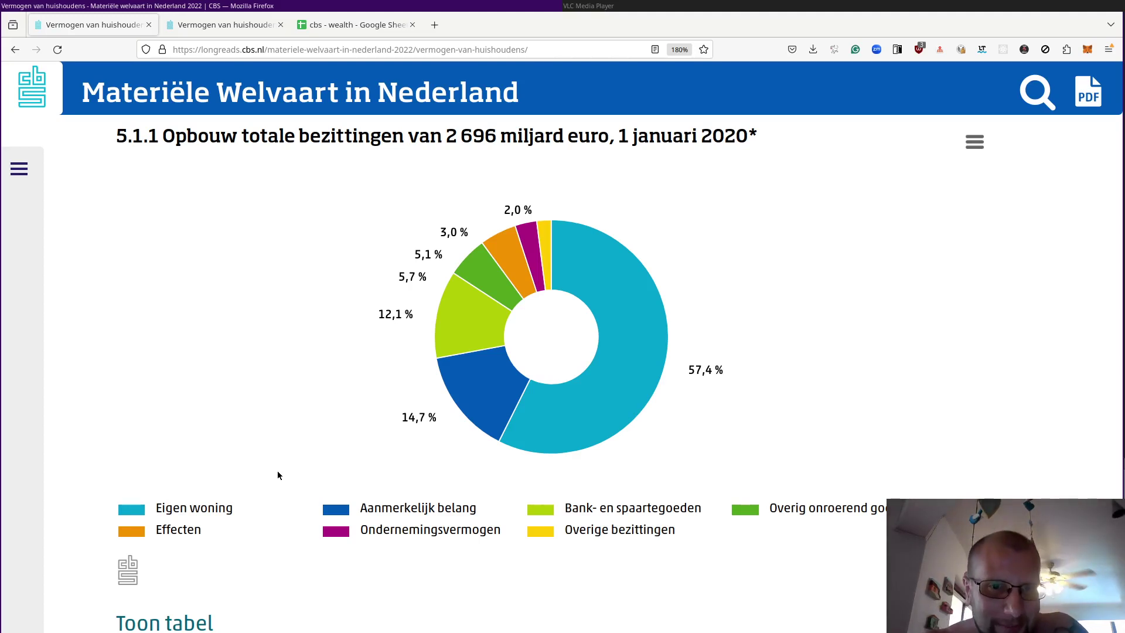
{"action": "mouse_move", "coordinate": [458, 416]}
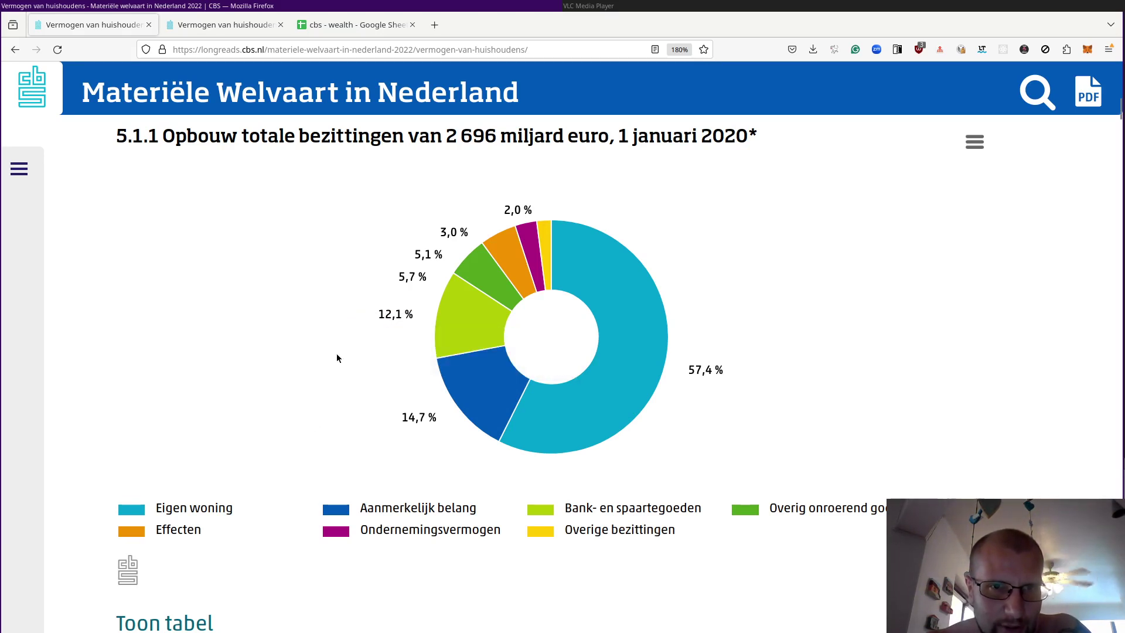
{"action": "mouse_move", "coordinate": [507, 252]}
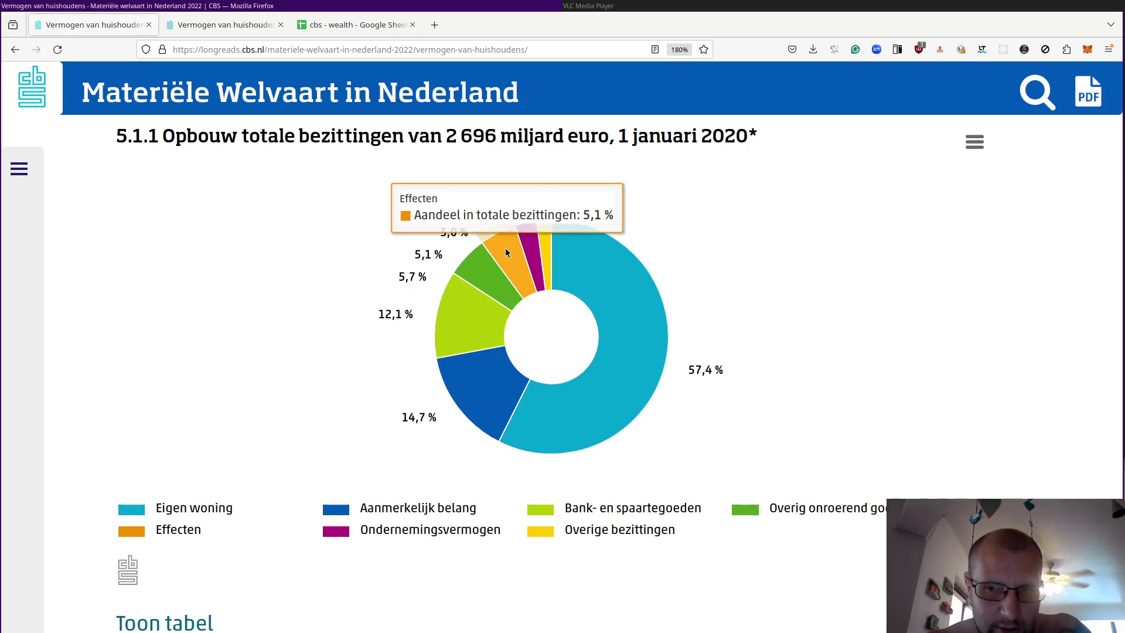
{"action": "mouse_move", "coordinate": [455, 377]}
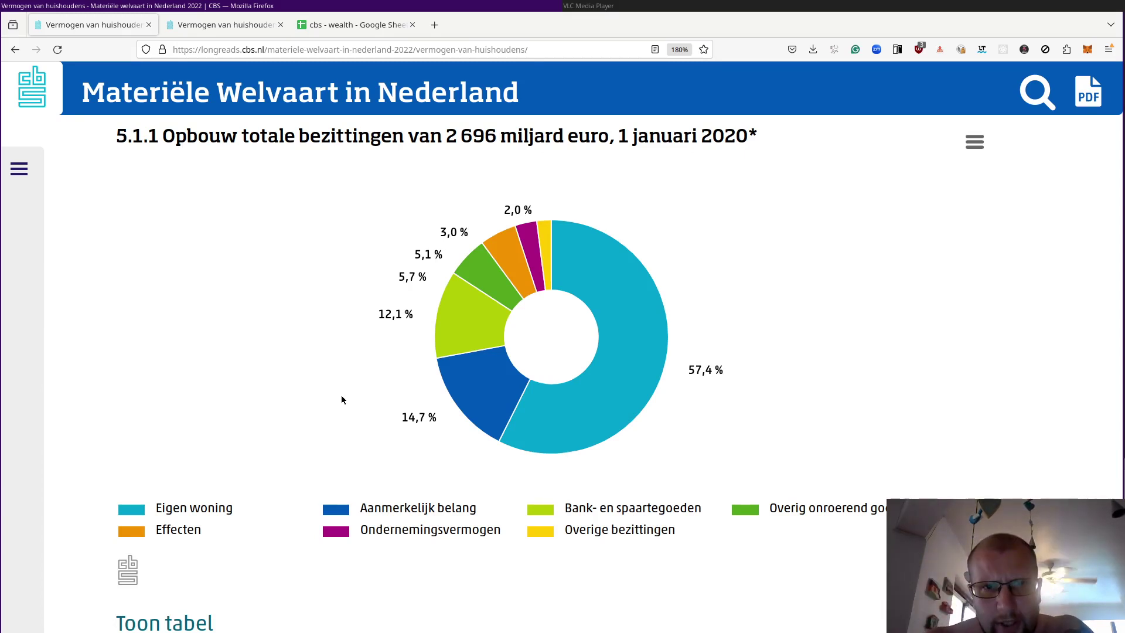
{"action": "mouse_move", "coordinate": [442, 317]}
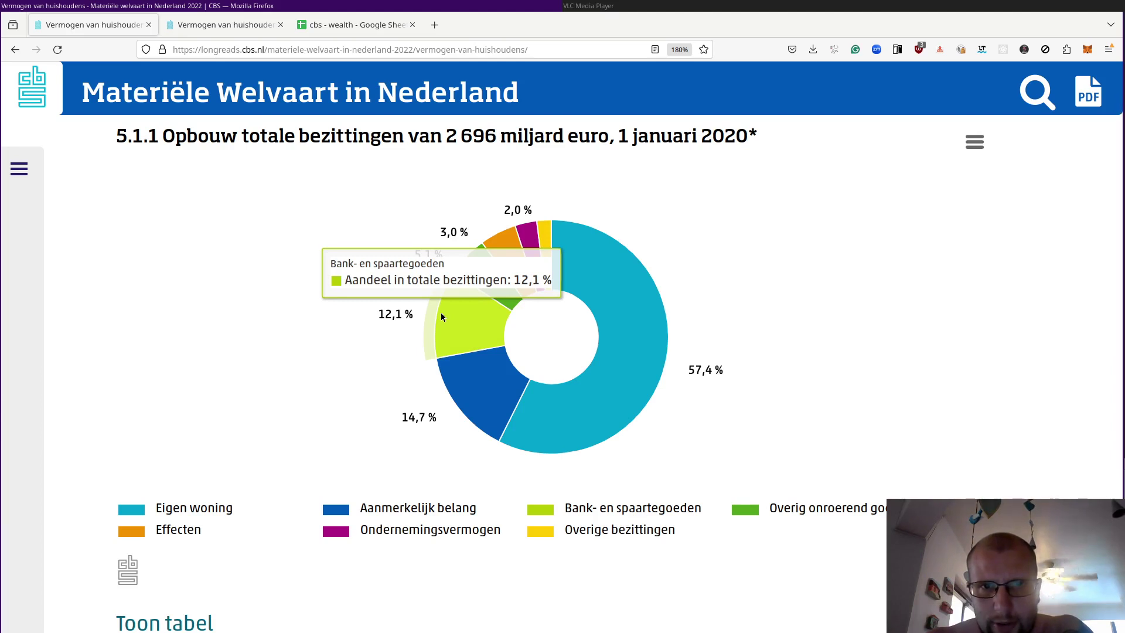
{"action": "mouse_move", "coordinate": [462, 272]}
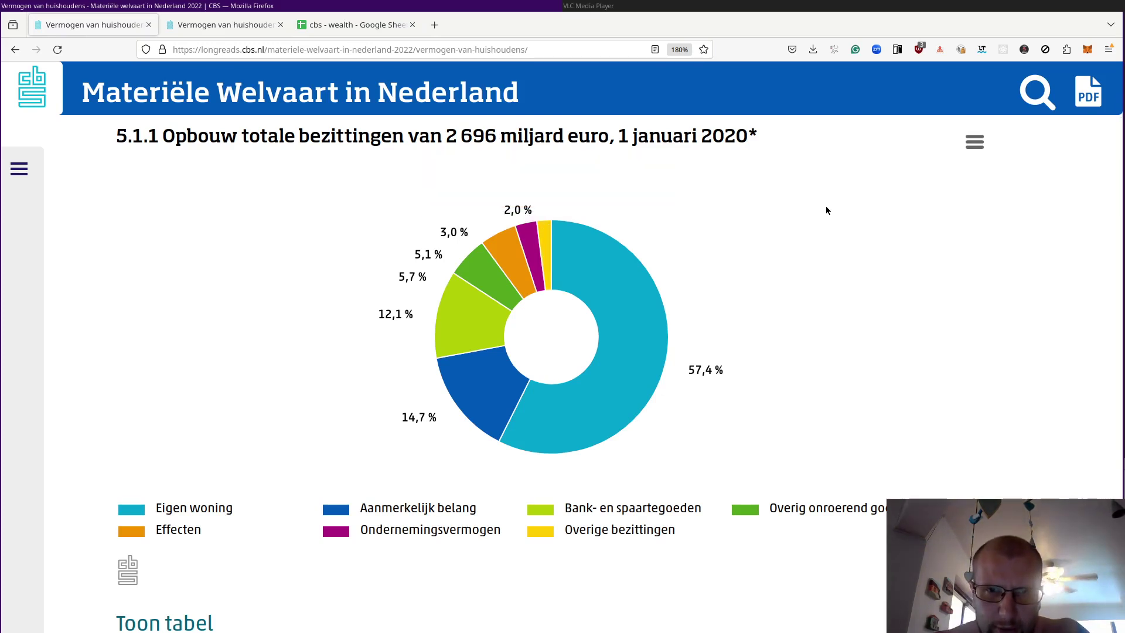
- Scroll to the 5.1.2 chart of 866 miljard euro in household debts
{"action": "scroll", "coordinate": [826, 210], "scroll_direction": "down", "scroll_amount": 15}
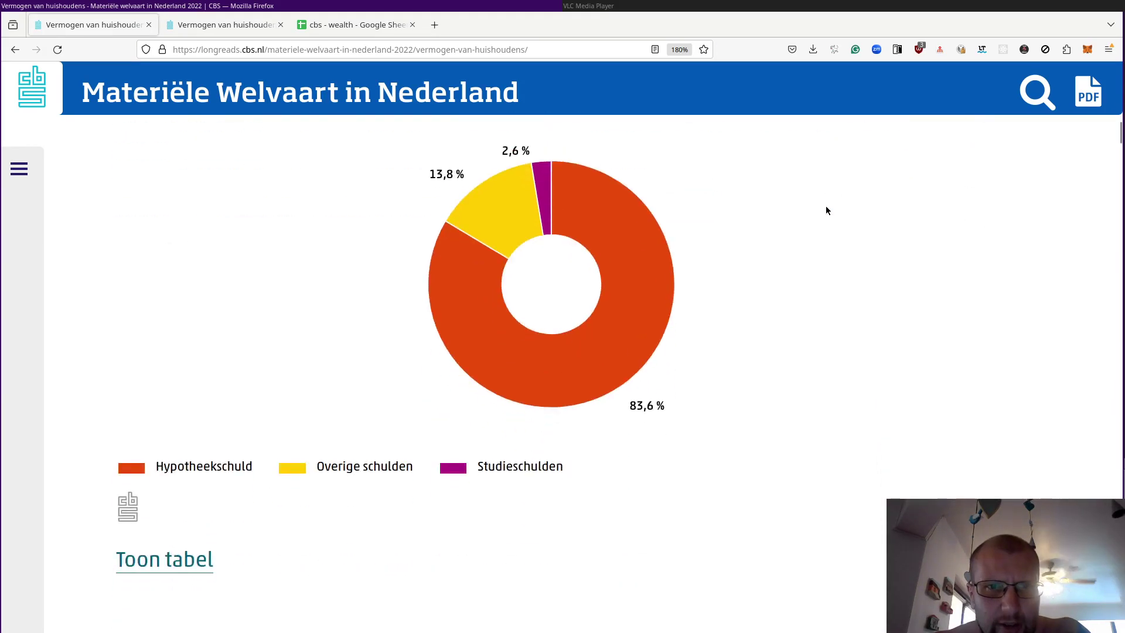
{"action": "scroll", "coordinate": [826, 210], "scroll_direction": "up", "scroll_amount": 3}
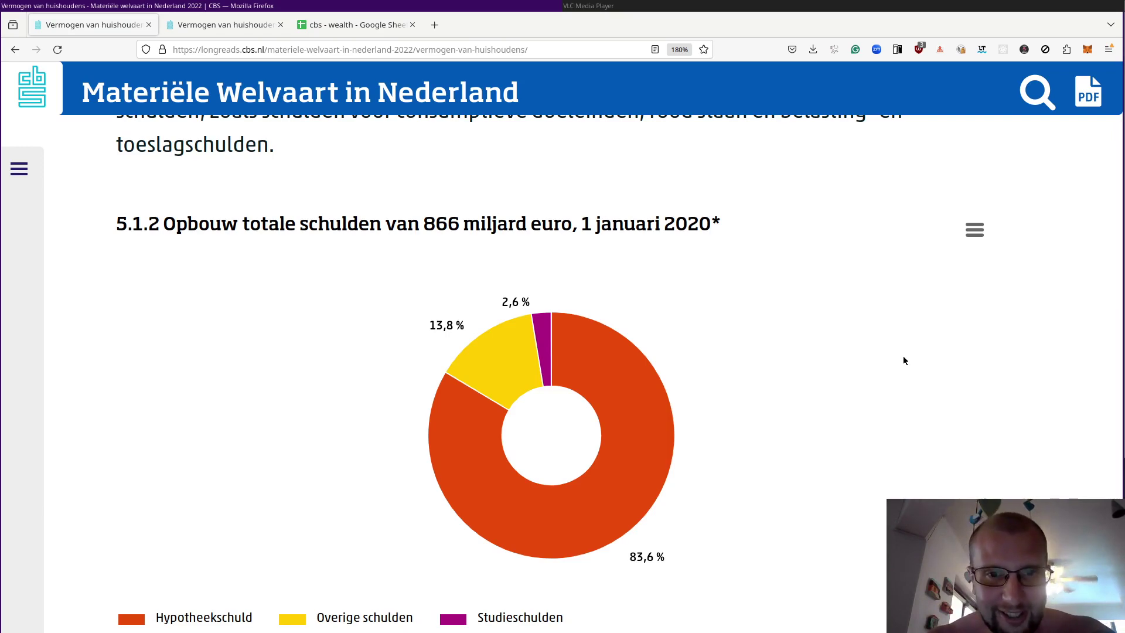
- Scroll to the 5.2.1 median wealth line chart and bring its legend and 'Toon tabel' into view
{"action": "scroll", "coordinate": [903, 361], "scroll_direction": "down", "scroll_amount": 15}
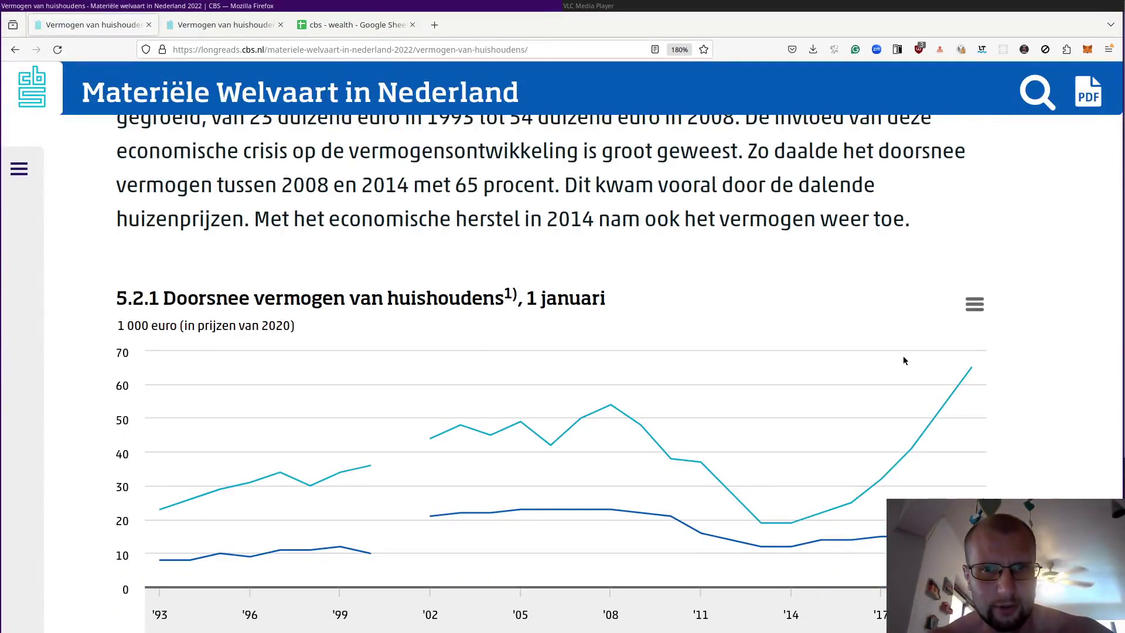
{"action": "scroll", "coordinate": [904, 361], "scroll_direction": "up", "scroll_amount": 8}
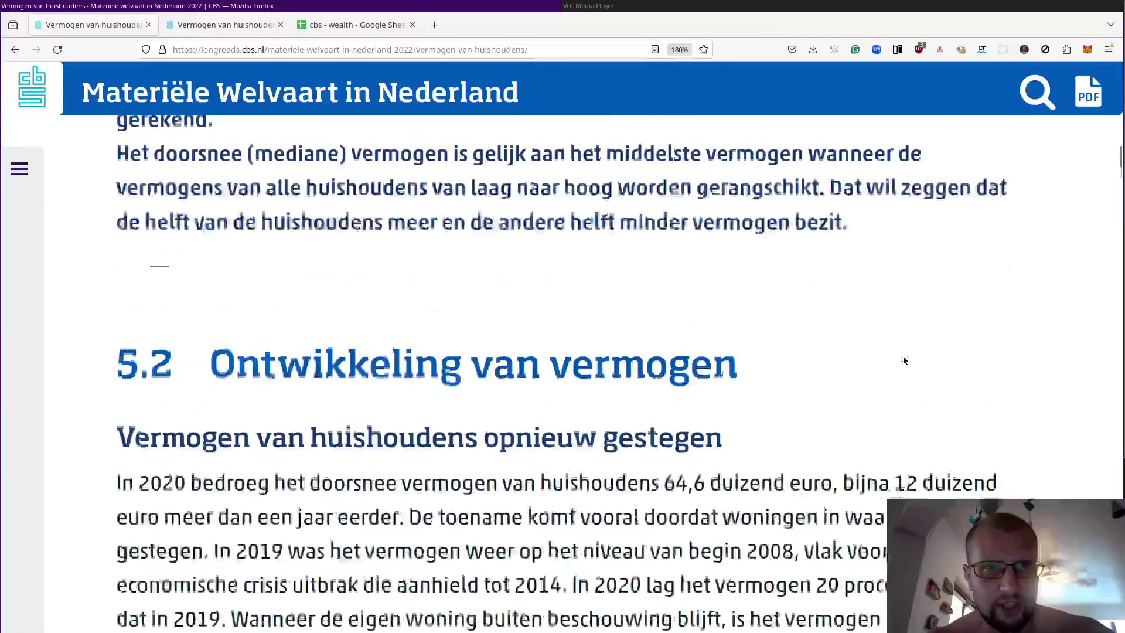
{"action": "scroll", "coordinate": [903, 360], "scroll_direction": "down", "scroll_amount": 12}
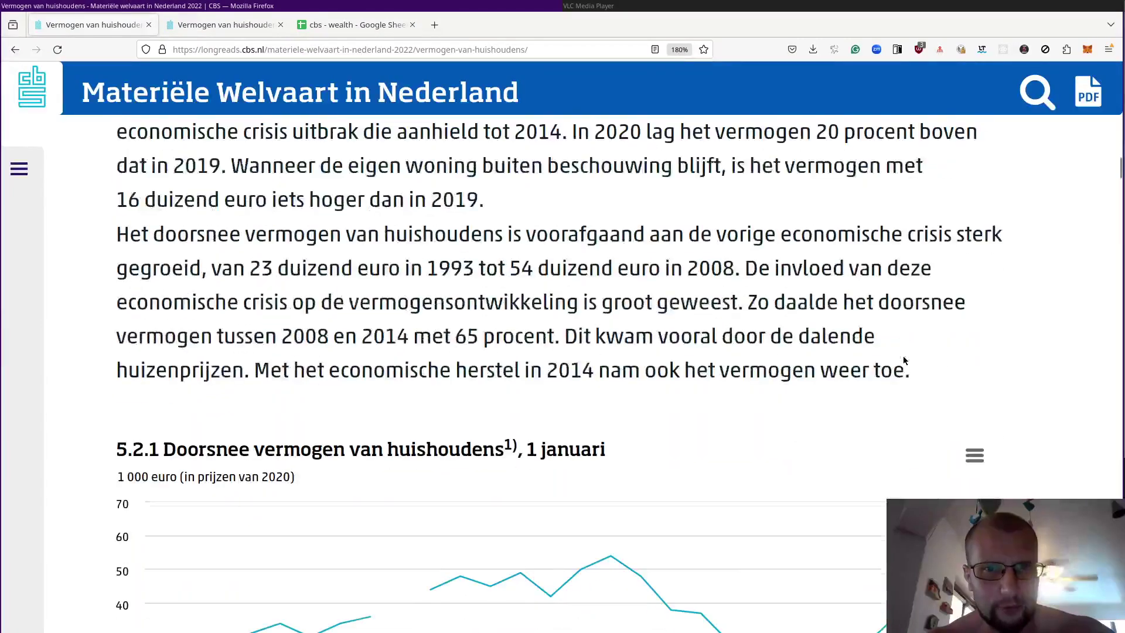
{"action": "mouse_move", "coordinate": [594, 332]}
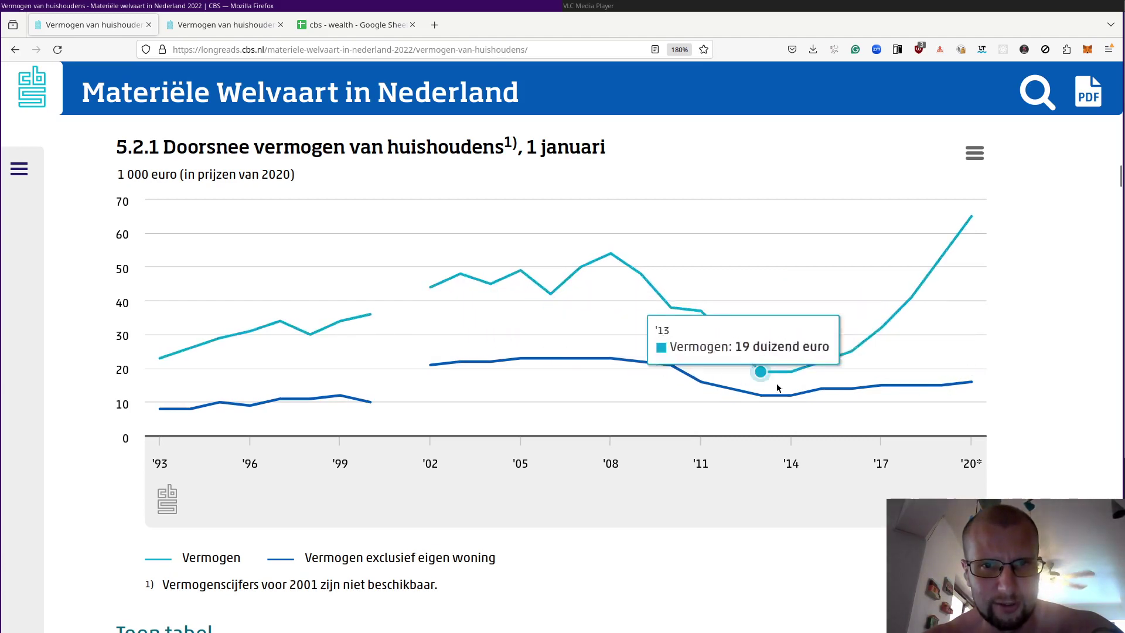
{"action": "scroll", "coordinate": [1072, 403], "scroll_direction": "down", "scroll_amount": 3}
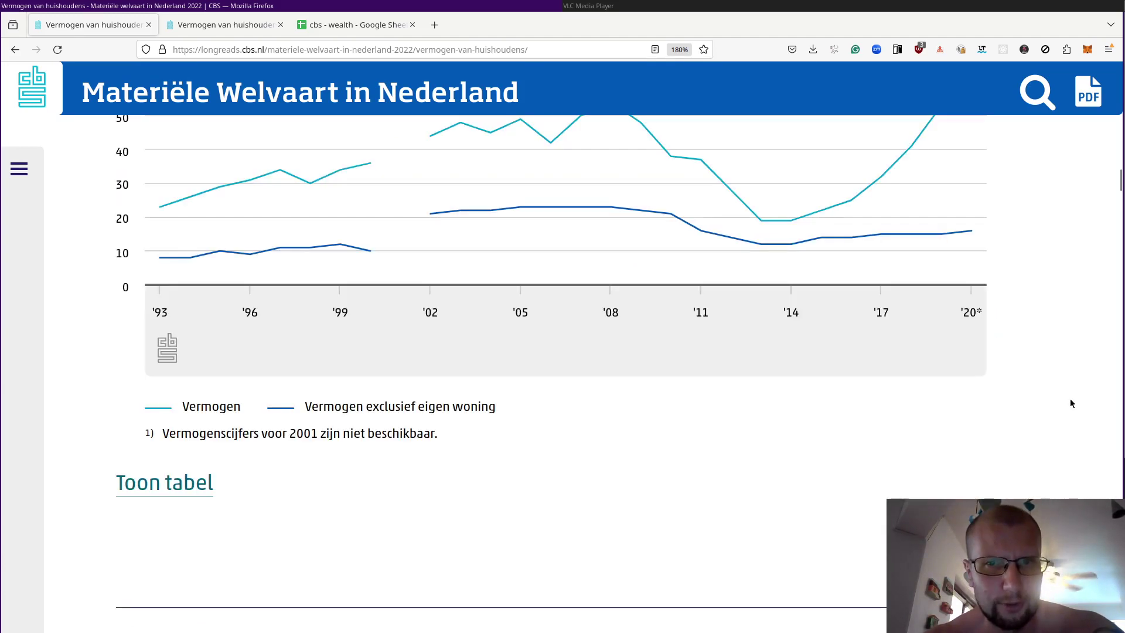
{"action": "scroll", "coordinate": [1071, 400], "scroll_direction": "up", "scroll_amount": 5}
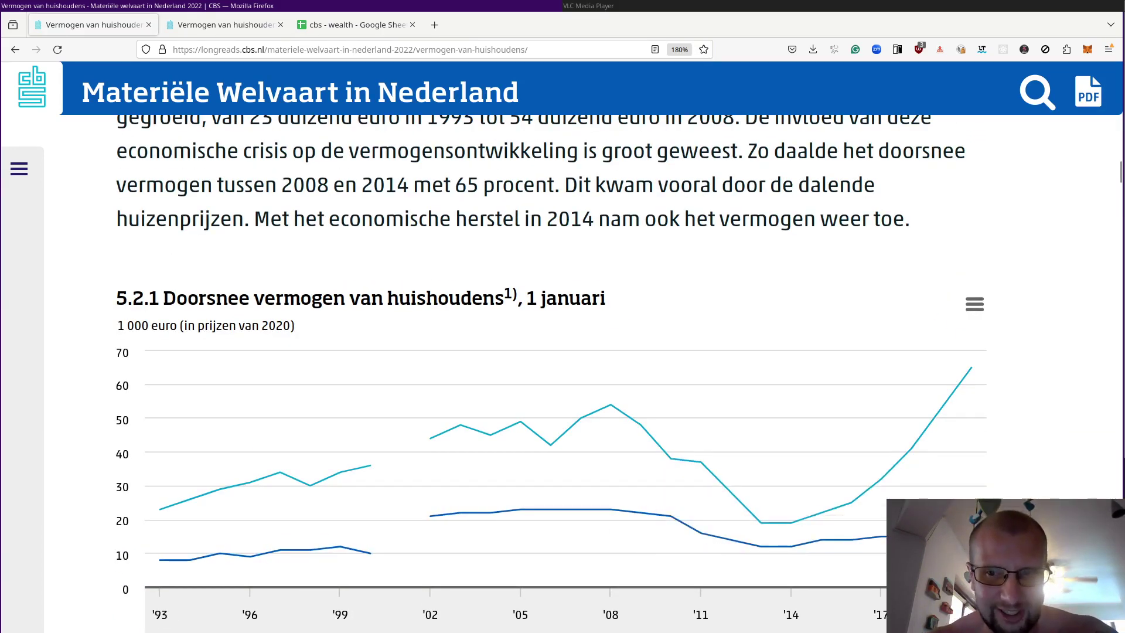
- Scroll past the millionaire, age, income and homeowner sections down to the 5.5.1 regional wealth map
{"action": "scroll", "coordinate": [562, 375], "scroll_direction": "down", "scroll_amount": 3}
{"action": "scroll", "coordinate": [563, 317], "scroll_direction": "down", "scroll_amount": 2}
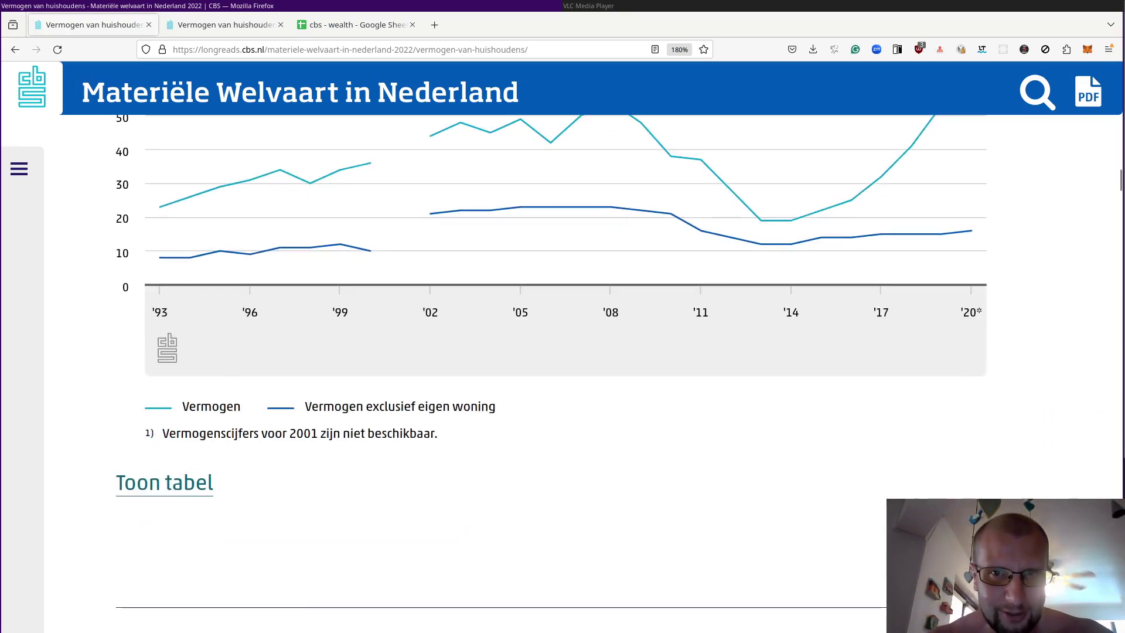
{"action": "scroll", "coordinate": [563, 317], "scroll_direction": "down", "scroll_amount": 2}
{"action": "scroll", "coordinate": [550, 381], "scroll_direction": "down", "scroll_amount": 15}
{"action": "scroll", "coordinate": [551, 381], "scroll_direction": "up", "scroll_amount": 5}
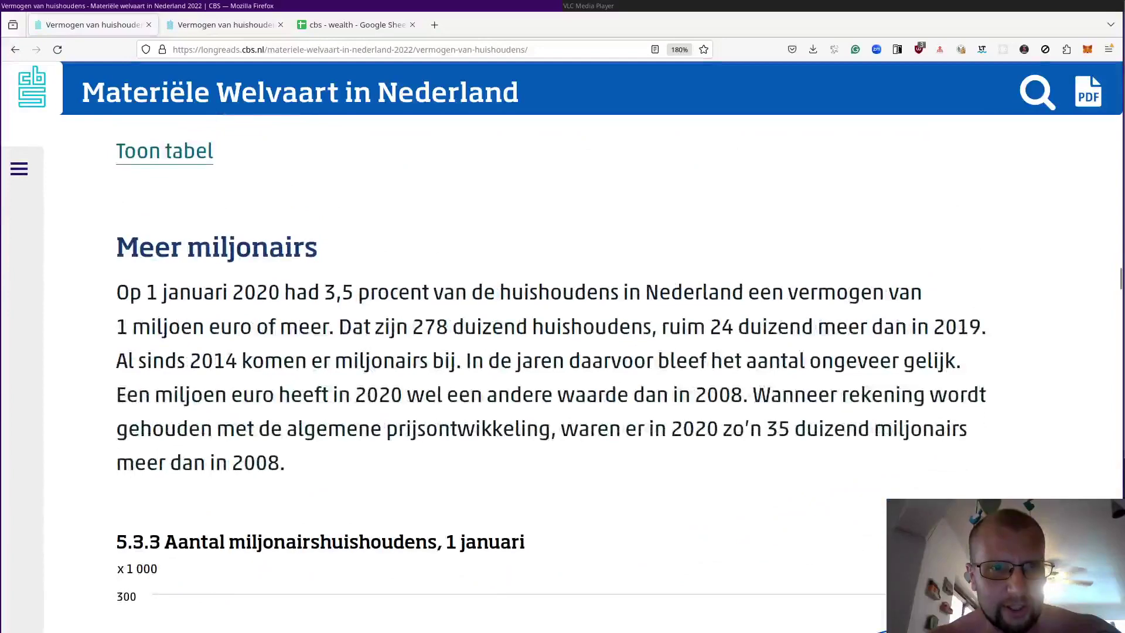
{"action": "scroll", "coordinate": [948, 460], "scroll_direction": "down", "scroll_amount": 3}
{"action": "mouse_move", "coordinate": [948, 460]}
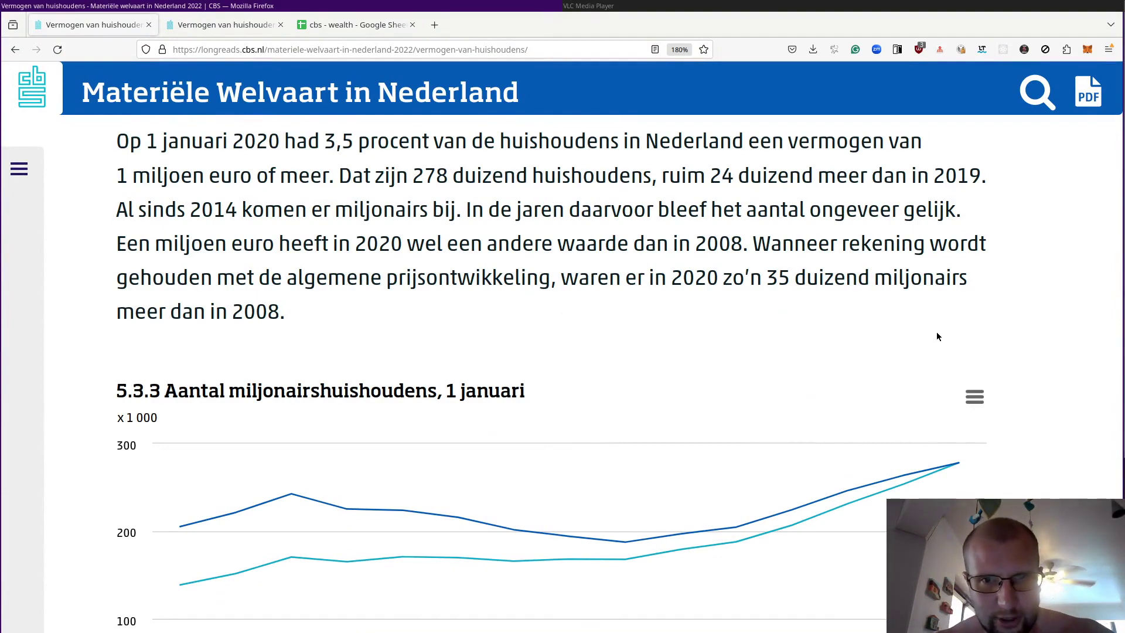
{"action": "scroll", "coordinate": [938, 336], "scroll_direction": "down", "scroll_amount": 8}
{"action": "scroll", "coordinate": [937, 337], "scroll_direction": "down", "scroll_amount": 5}
{"action": "scroll", "coordinate": [938, 337], "scroll_direction": "down", "scroll_amount": 2}
{"action": "scroll", "coordinate": [936, 336], "scroll_direction": "down", "scroll_amount": 10}
{"action": "scroll", "coordinate": [937, 336], "scroll_direction": "up", "scroll_amount": 20}
{"action": "scroll", "coordinate": [937, 336], "scroll_direction": "up", "scroll_amount": 4}
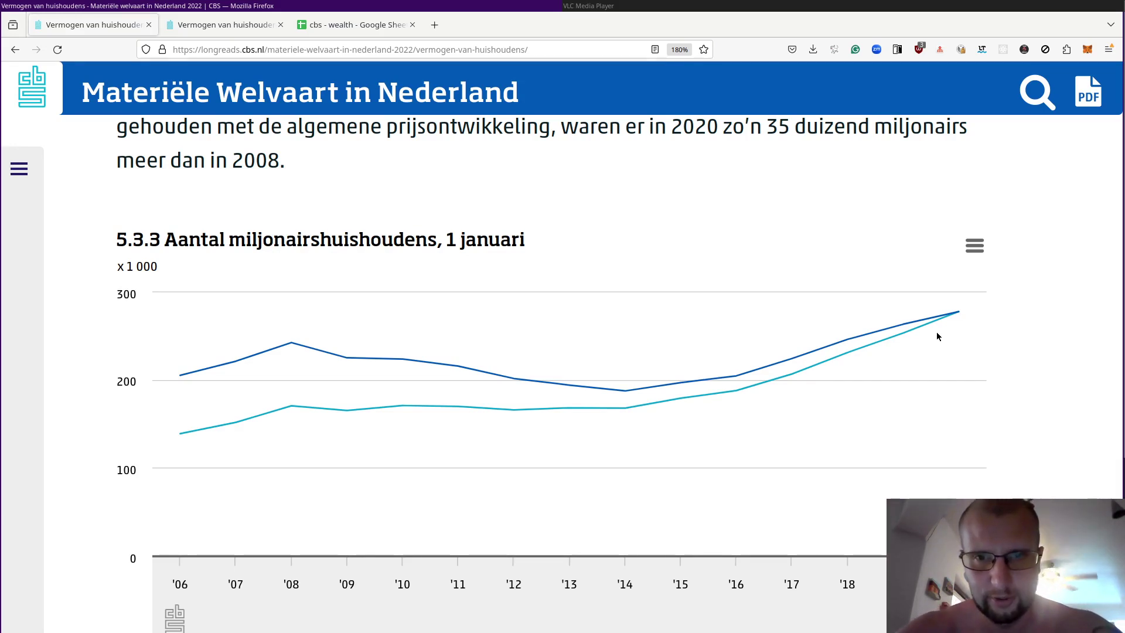
{"action": "scroll", "coordinate": [936, 336], "scroll_direction": "down", "scroll_amount": 10}
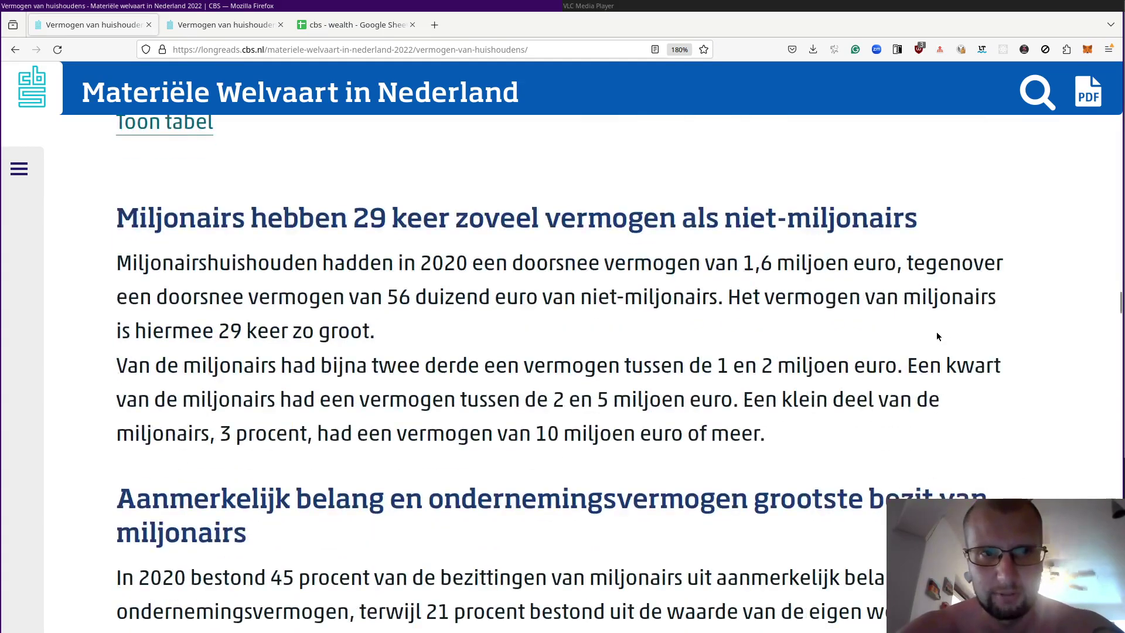
{"action": "scroll", "coordinate": [936, 336], "scroll_direction": "down", "scroll_amount": 15}
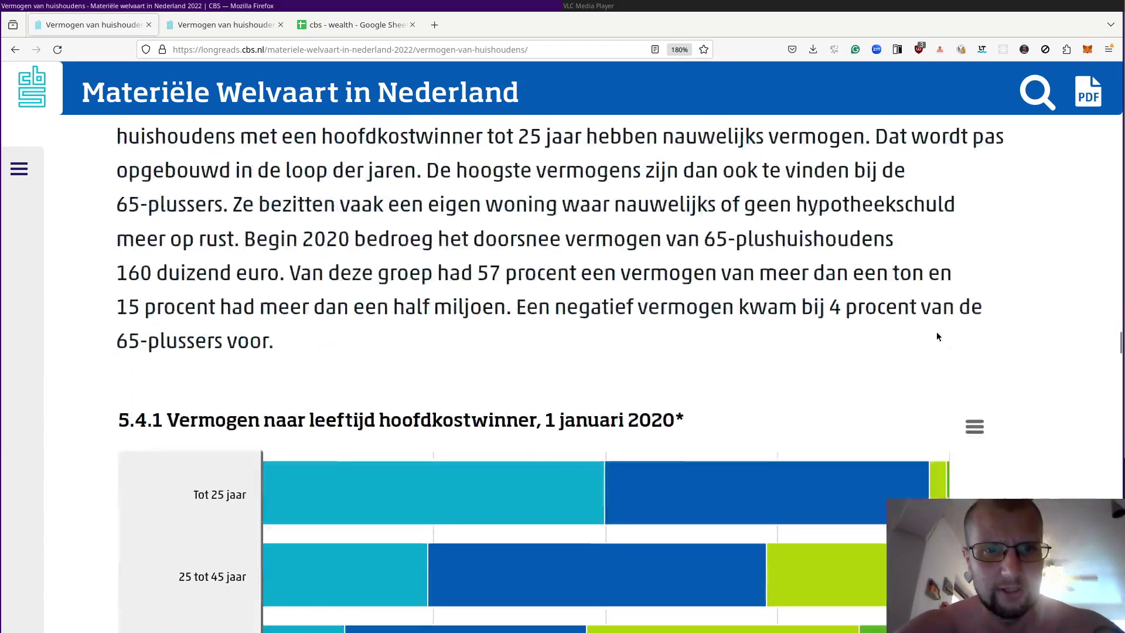
{"action": "scroll", "coordinate": [937, 335], "scroll_direction": "down", "scroll_amount": 10}
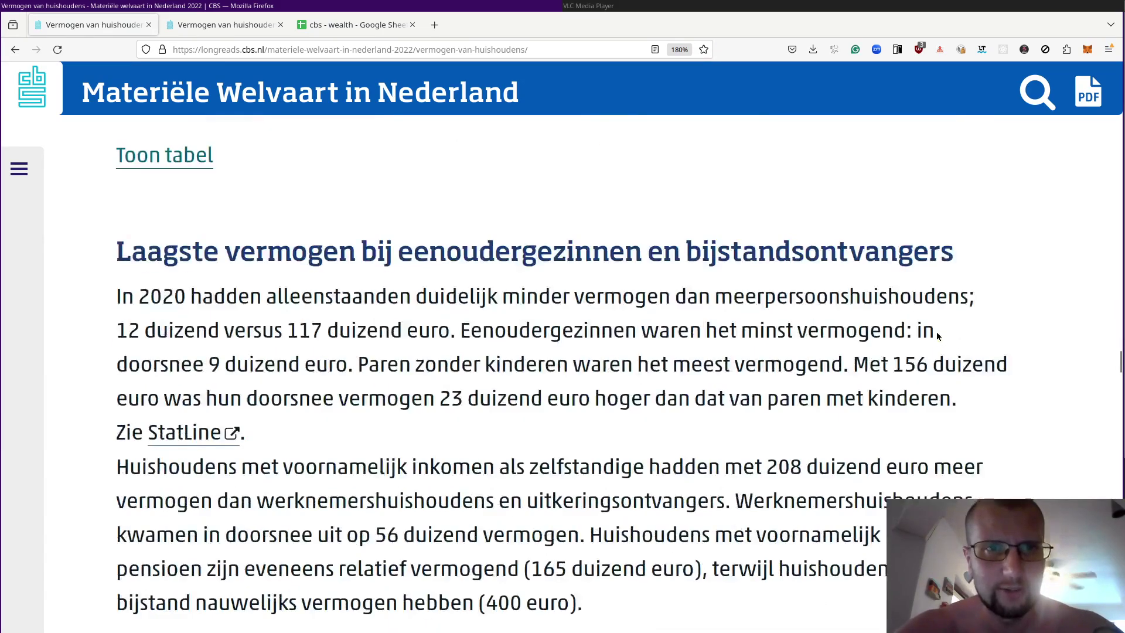
{"action": "scroll", "coordinate": [937, 332], "scroll_direction": "down", "scroll_amount": 10}
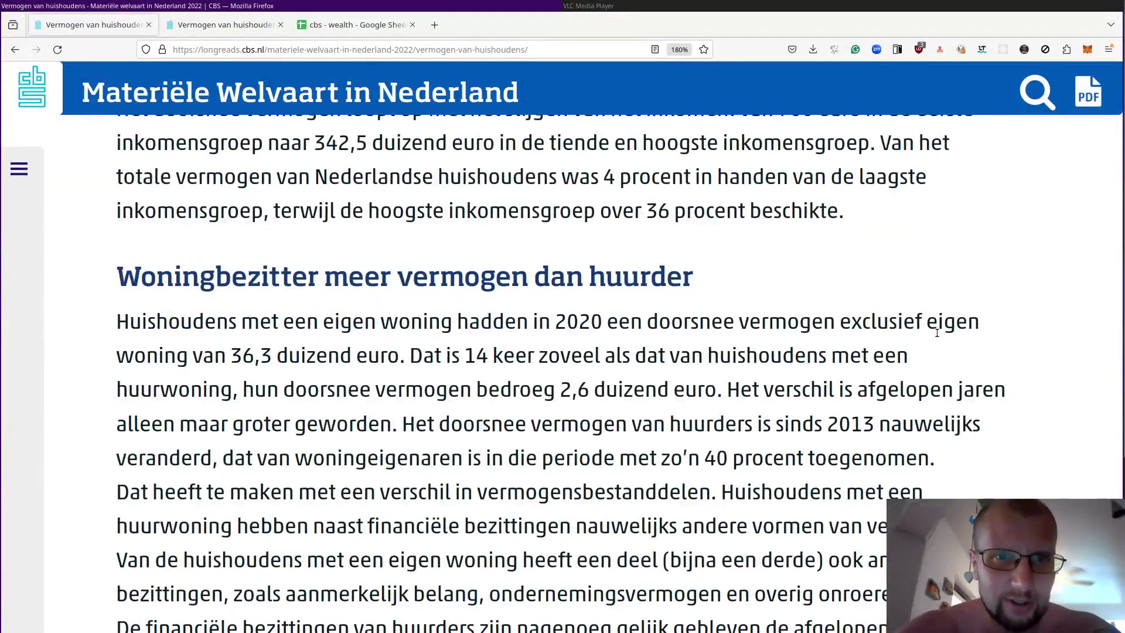
{"action": "scroll", "coordinate": [936, 333], "scroll_direction": "down", "scroll_amount": 7}
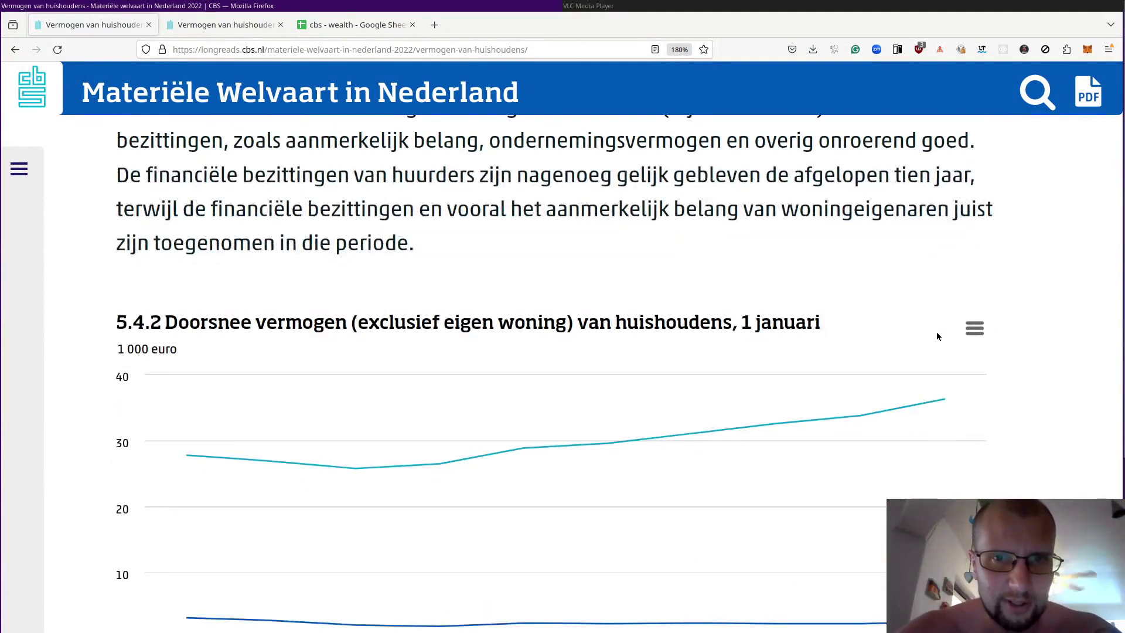
{"action": "scroll", "coordinate": [936, 332], "scroll_direction": "down", "scroll_amount": 3}
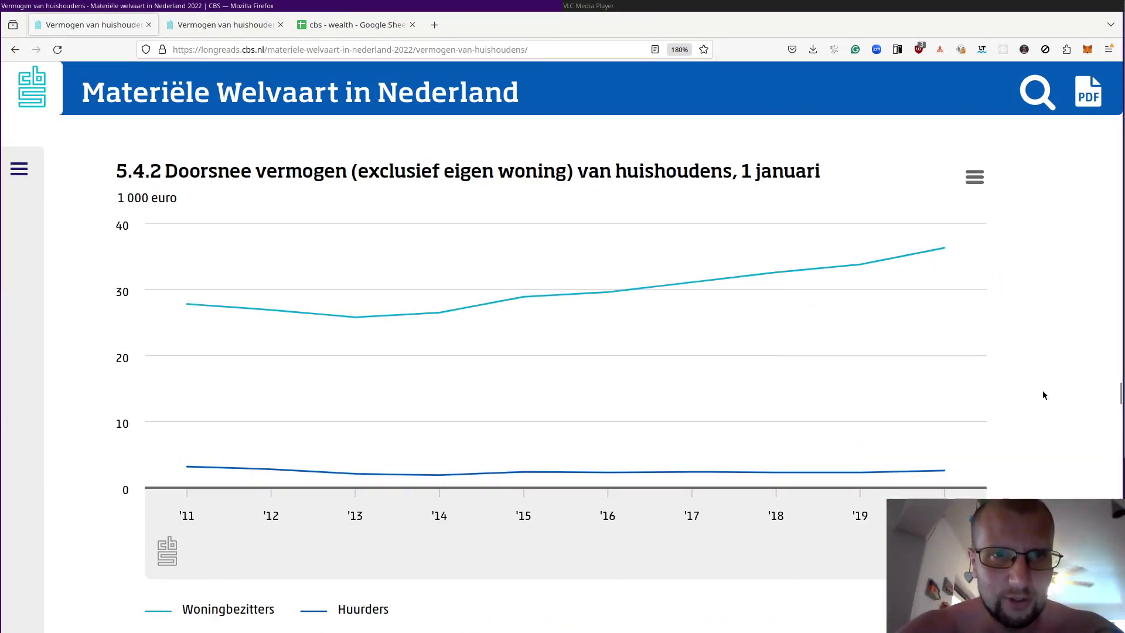
{"action": "scroll", "coordinate": [1043, 390], "scroll_direction": "down", "scroll_amount": 15}
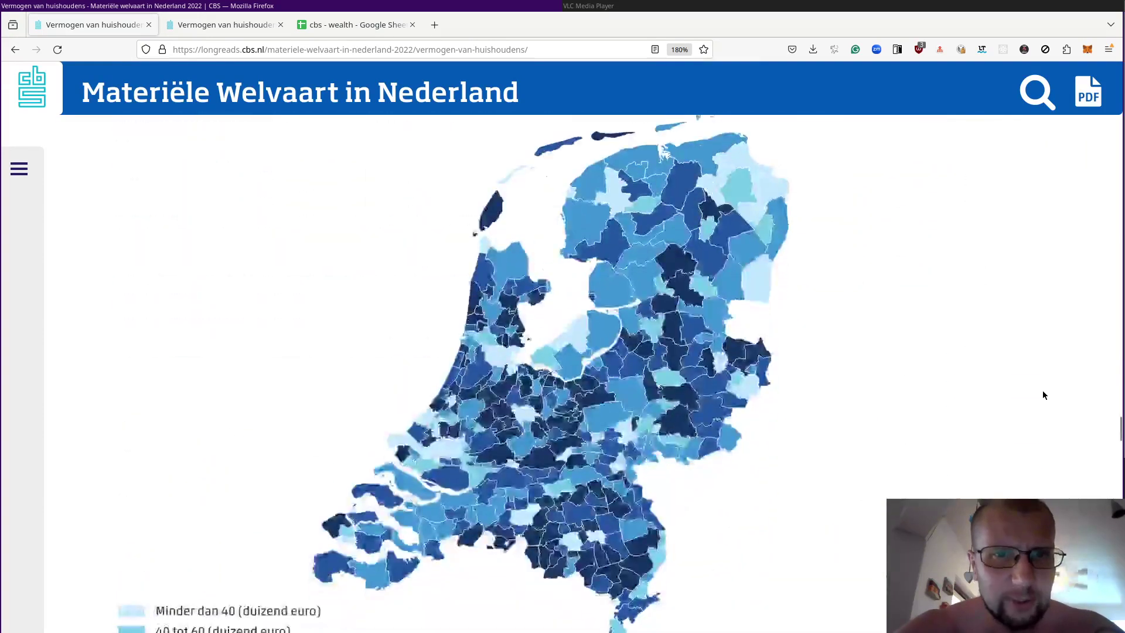
{"action": "scroll", "coordinate": [1043, 391], "scroll_direction": "up", "scroll_amount": 10}
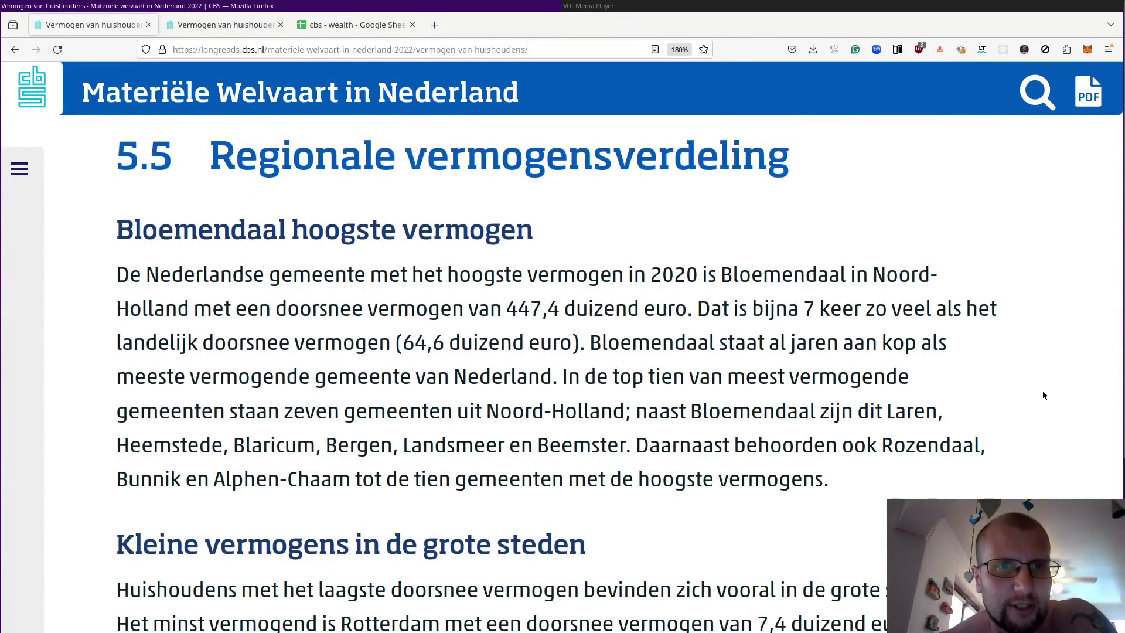
{"action": "scroll", "coordinate": [1043, 394], "scroll_direction": "down", "scroll_amount": 10}
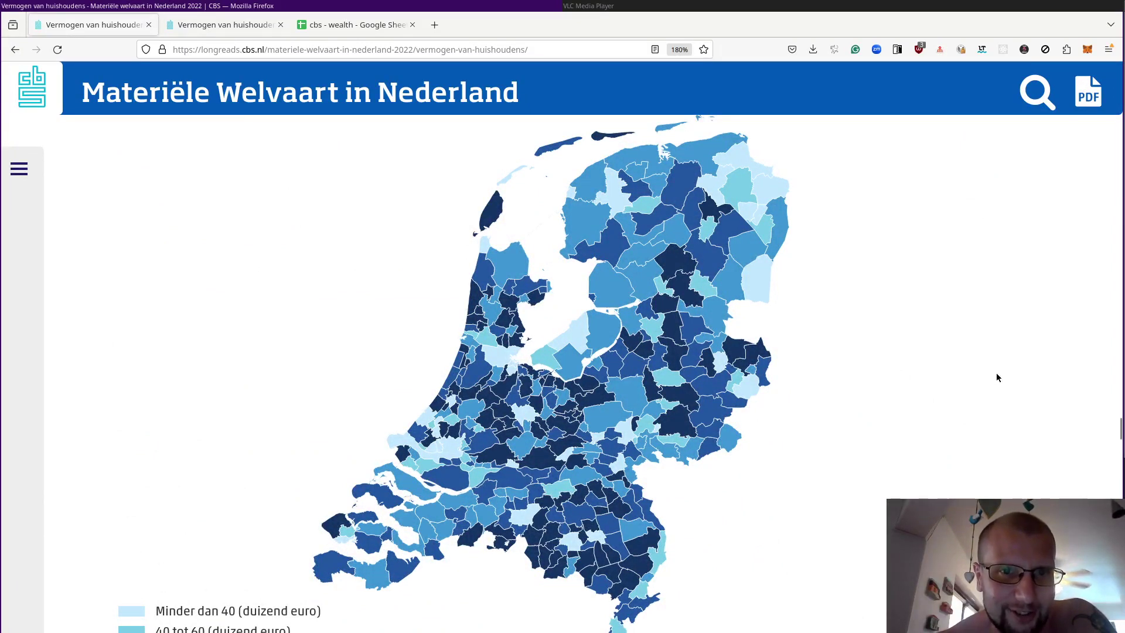
{"action": "mouse_move", "coordinate": [502, 356]}
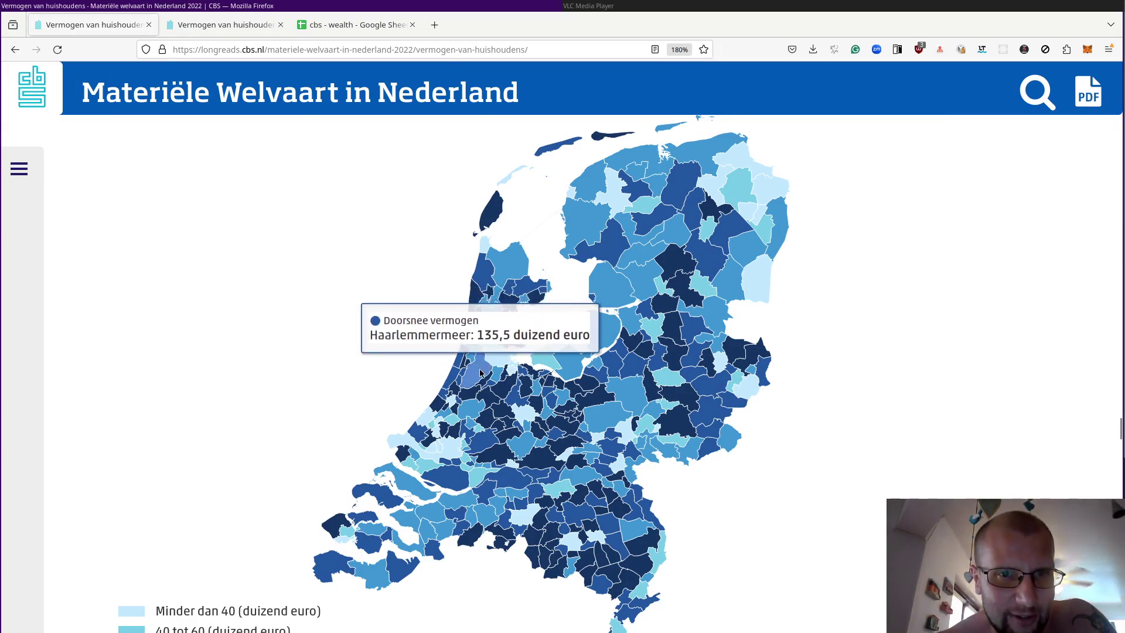
{"action": "mouse_move", "coordinate": [478, 338]}
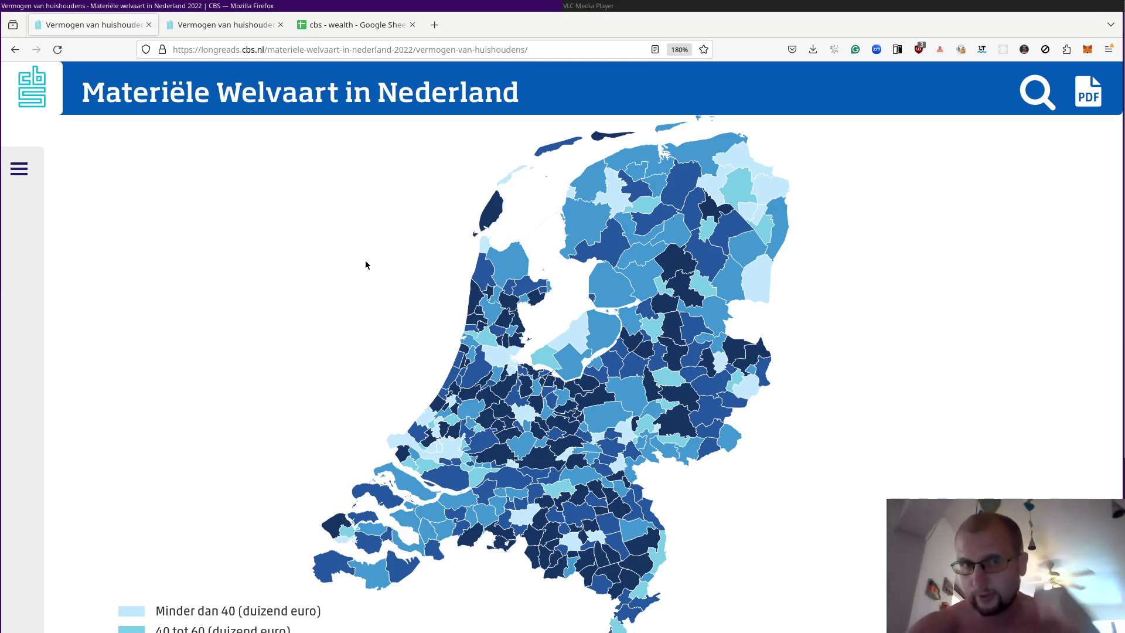
{"action": "mouse_move", "coordinate": [502, 379]}
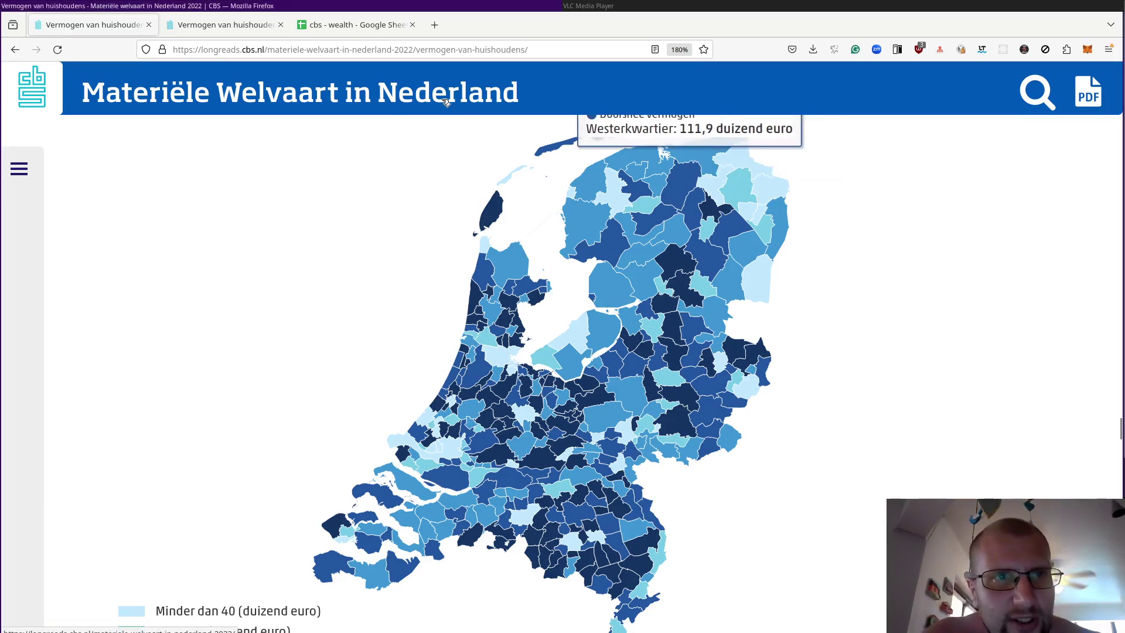
- Look through the StatLine households-by-wealth-class table, then return to the 'cbs - wealth' spreadsheet
{"action": "left_click", "coordinate": [222, 26]}
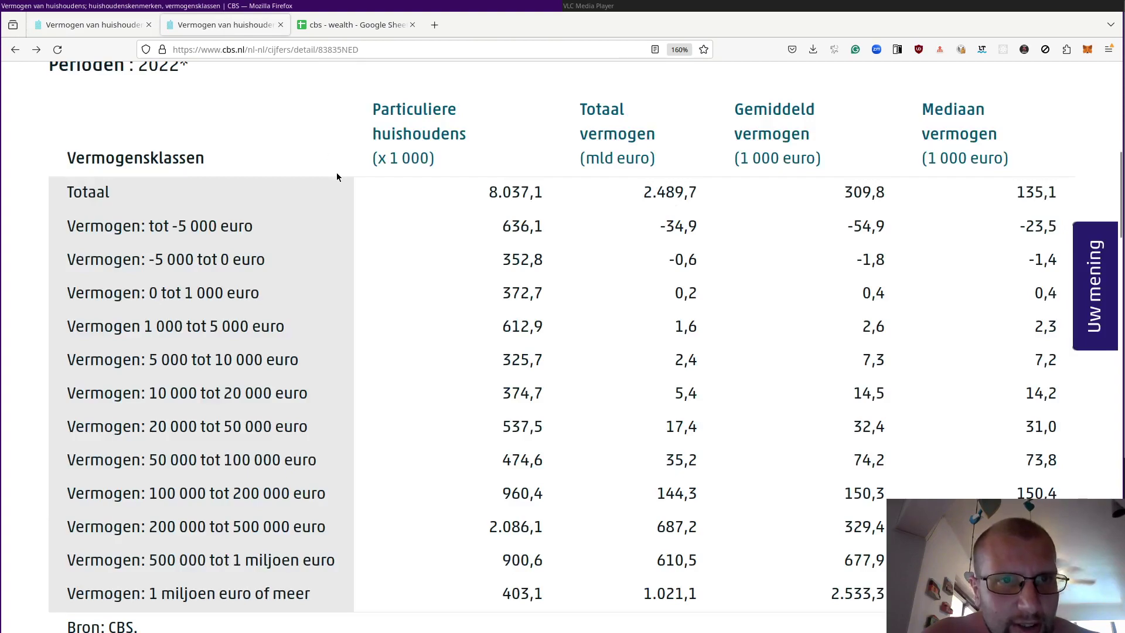
{"action": "scroll", "coordinate": [337, 176], "scroll_direction": "down", "scroll_amount": 6}
{"action": "scroll", "coordinate": [336, 177], "scroll_direction": "up", "scroll_amount": 10}
{"action": "scroll", "coordinate": [337, 177], "scroll_direction": "up", "scroll_amount": 3}
{"action": "scroll", "coordinate": [337, 177], "scroll_direction": "down", "scroll_amount": 5}
{"action": "scroll", "coordinate": [337, 176], "scroll_direction": "down", "scroll_amount": 4}
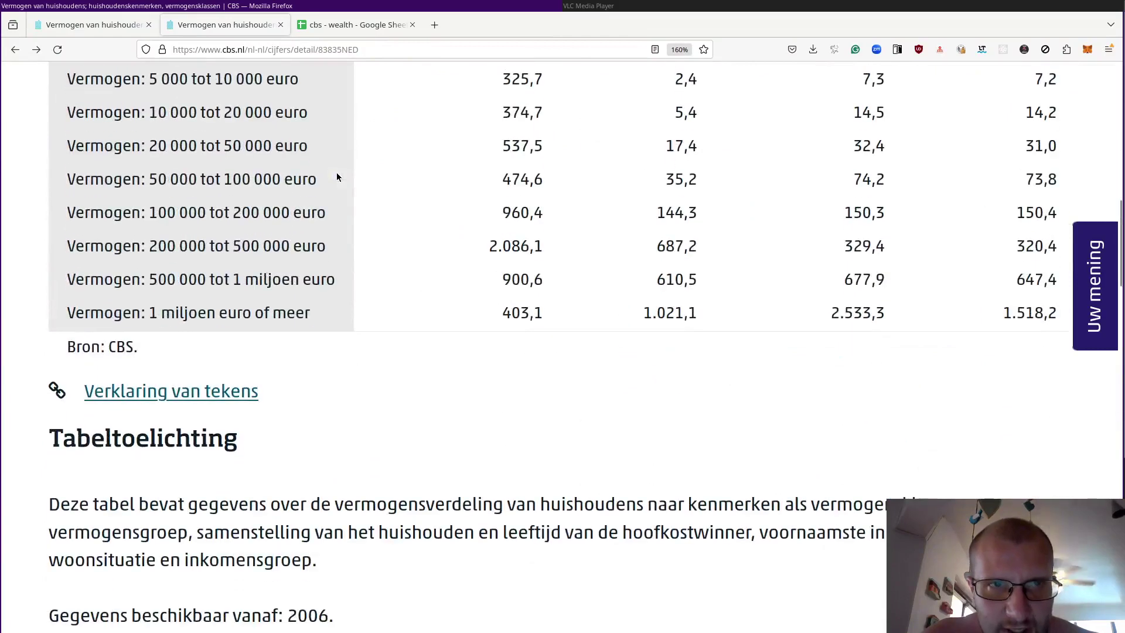
{"action": "left_click", "coordinate": [347, 24]}
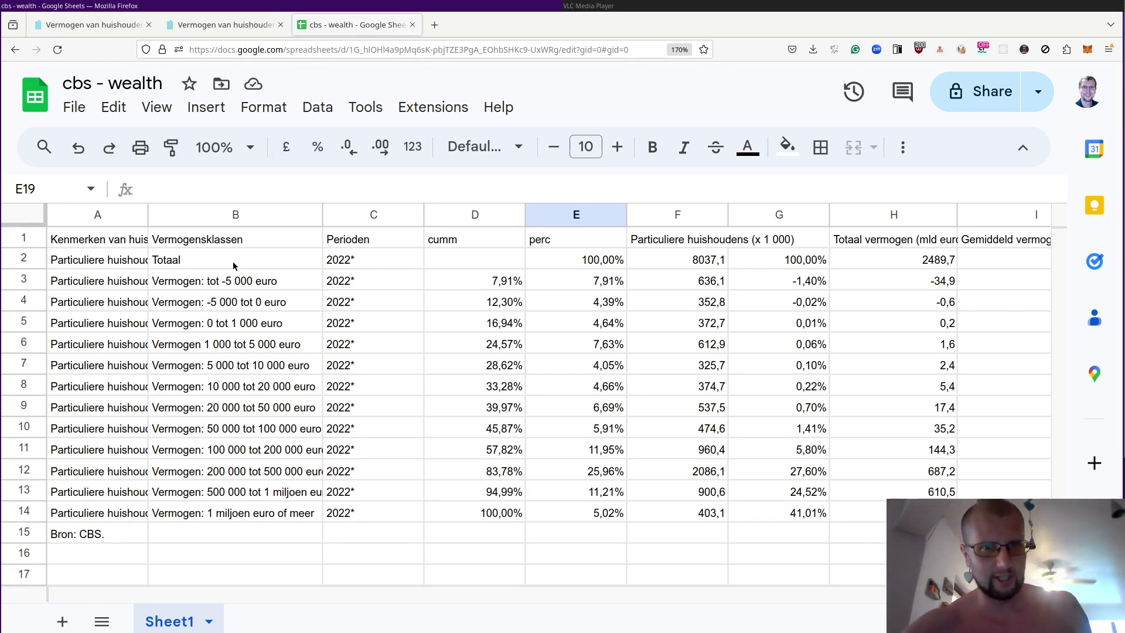
{"action": "left_click", "coordinate": [24, 280]}
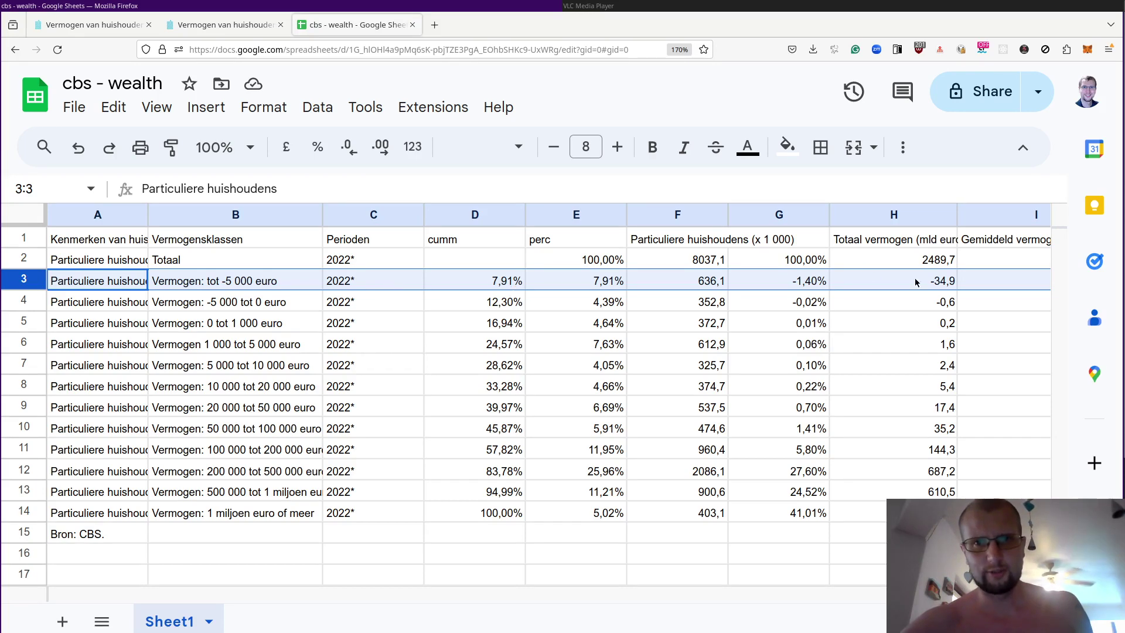
{"action": "scroll", "coordinate": [921, 283], "scroll_direction": "right", "scroll_amount": 3}
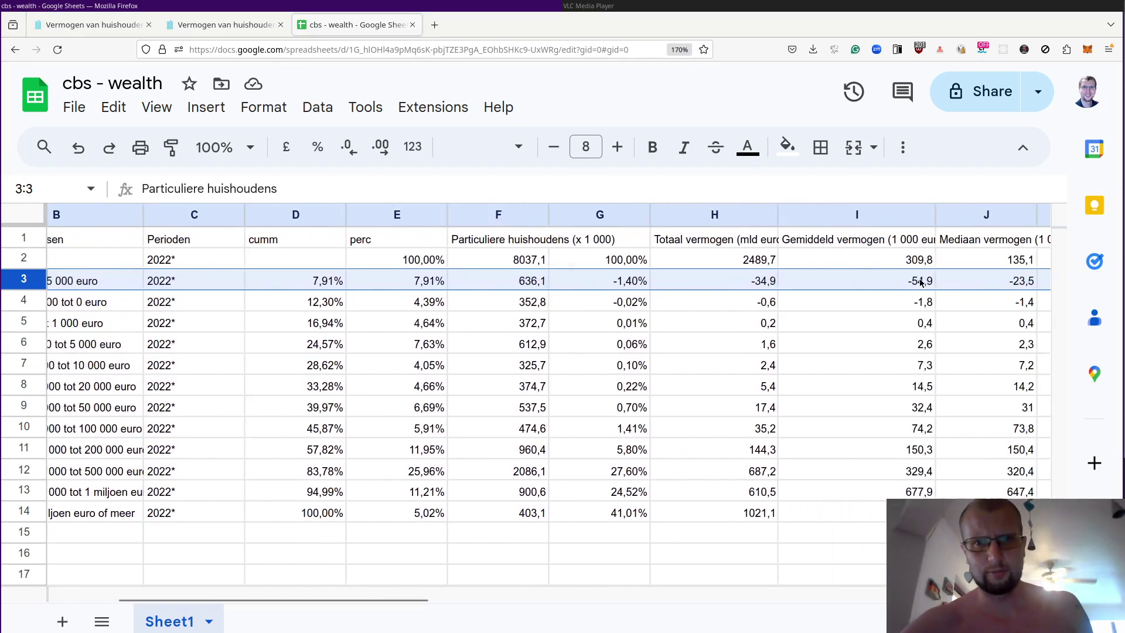
{"action": "scroll", "coordinate": [721, 287], "scroll_direction": "right", "scroll_amount": 2}
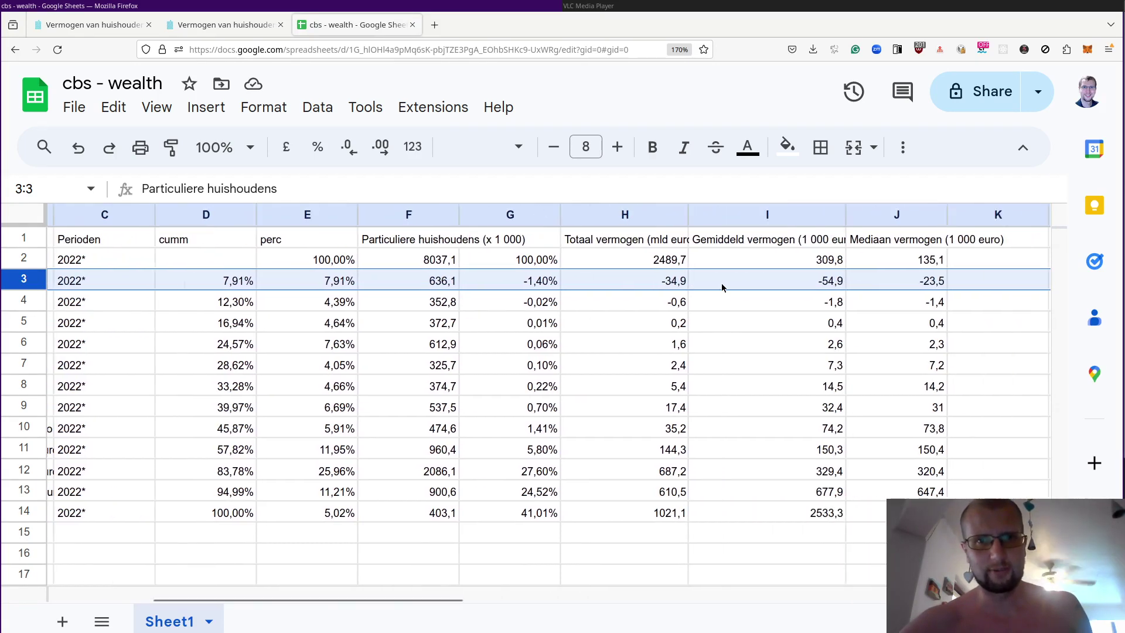
{"action": "scroll", "coordinate": [722, 287], "scroll_direction": "right", "scroll_amount": 1}
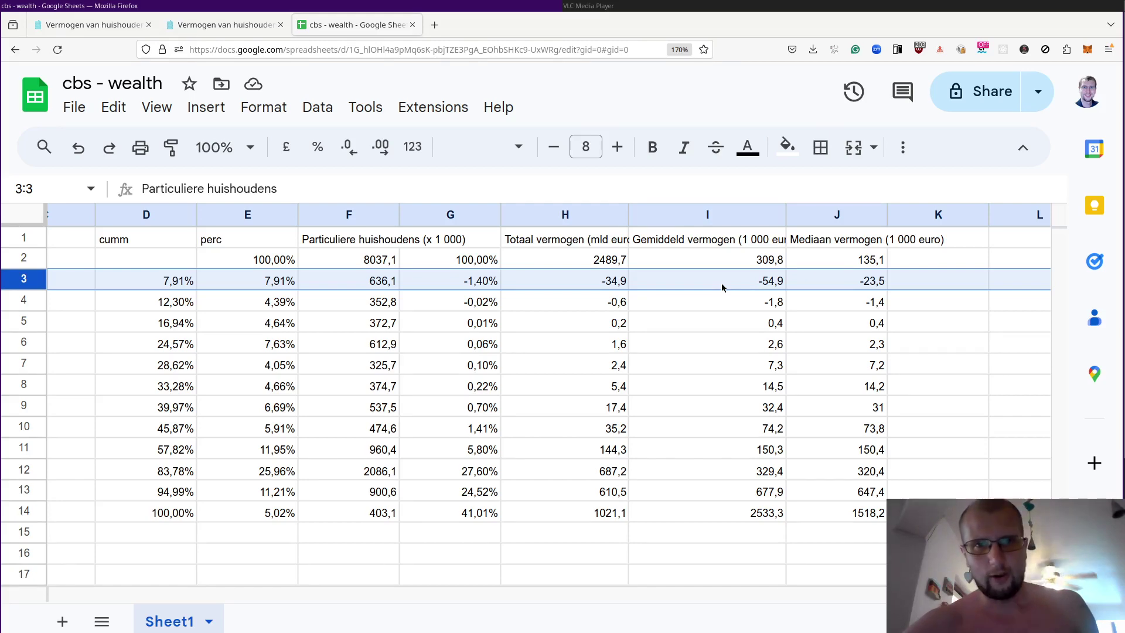
{"action": "scroll", "coordinate": [723, 287], "scroll_direction": "left", "scroll_amount": 5}
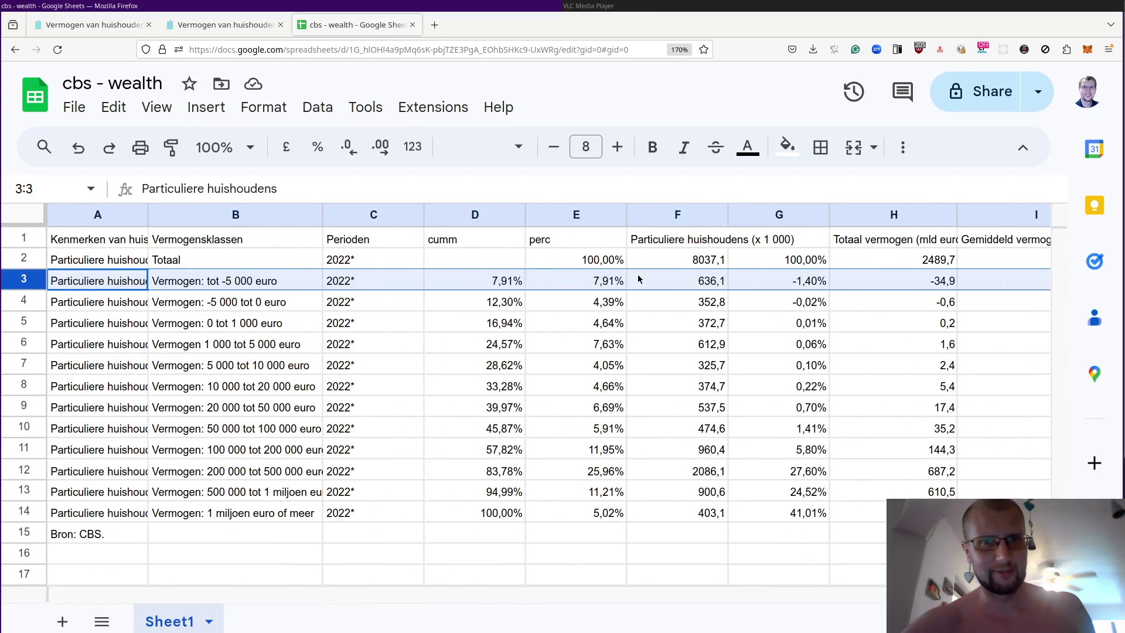
{"action": "left_click", "coordinate": [14, 300]}
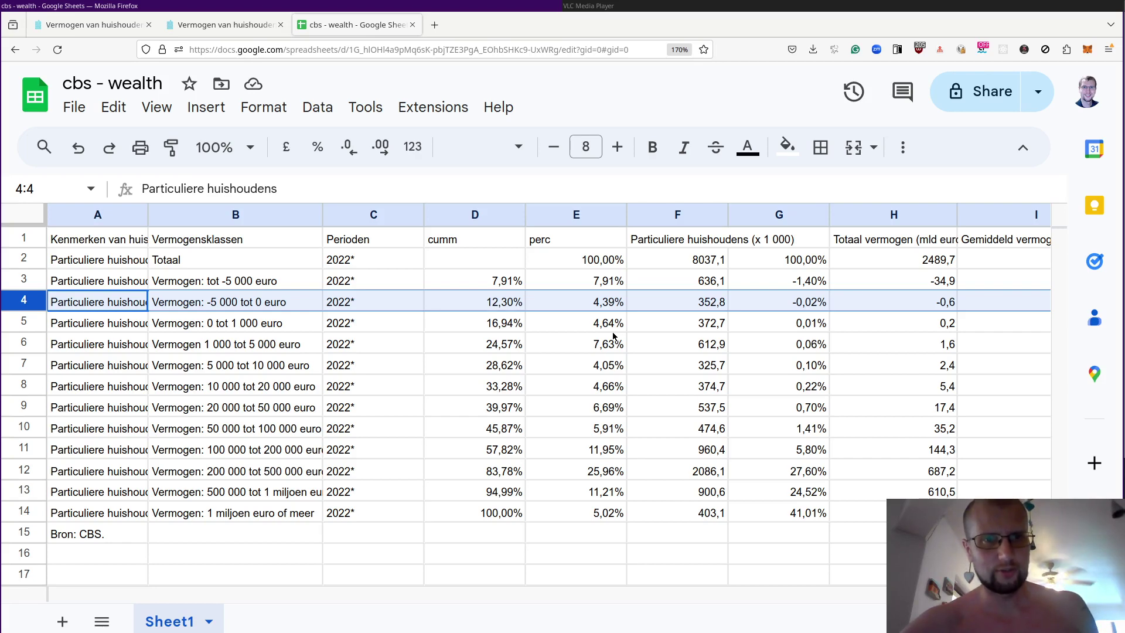
{"action": "scroll", "coordinate": [613, 336], "scroll_direction": "right", "scroll_amount": 4}
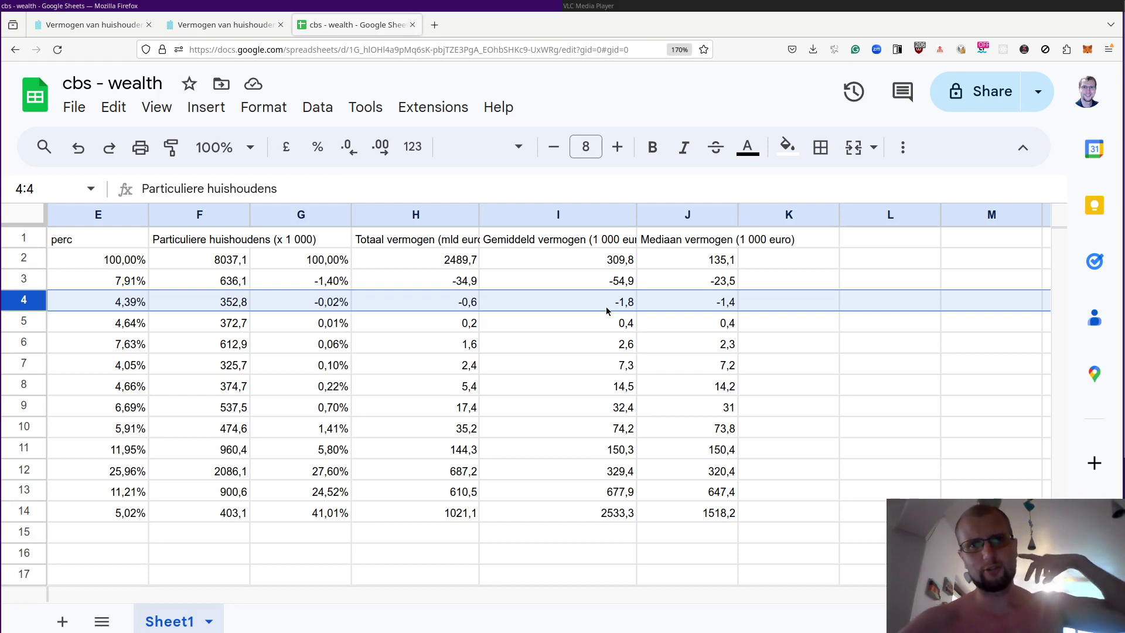
{"action": "left_click", "coordinate": [599, 287]}
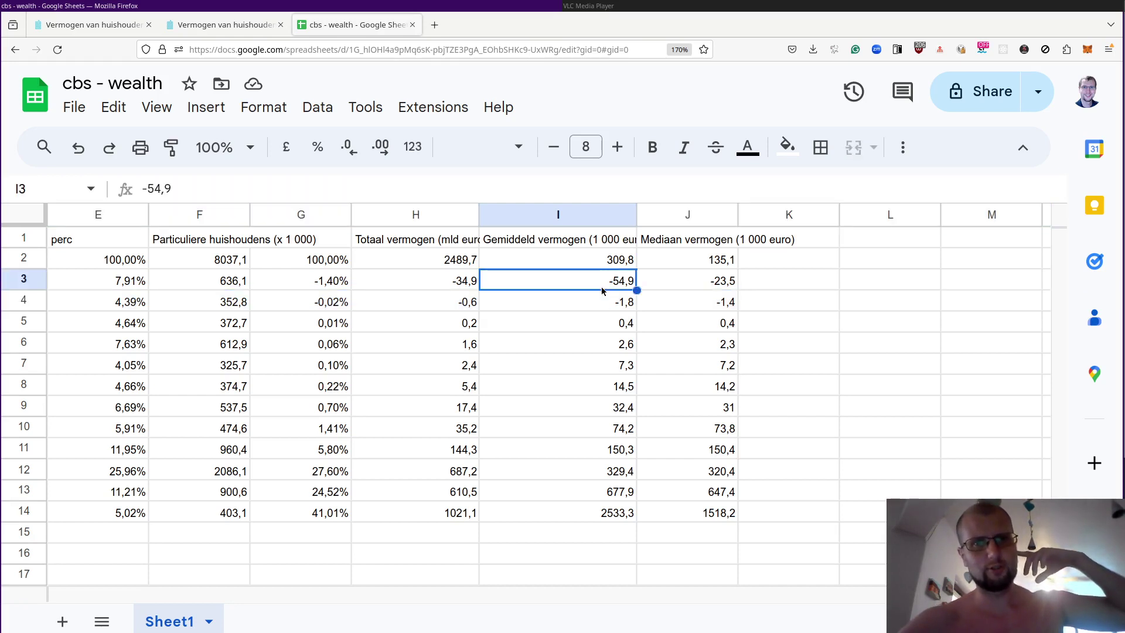
{"action": "key", "text": "ctrl+z"}
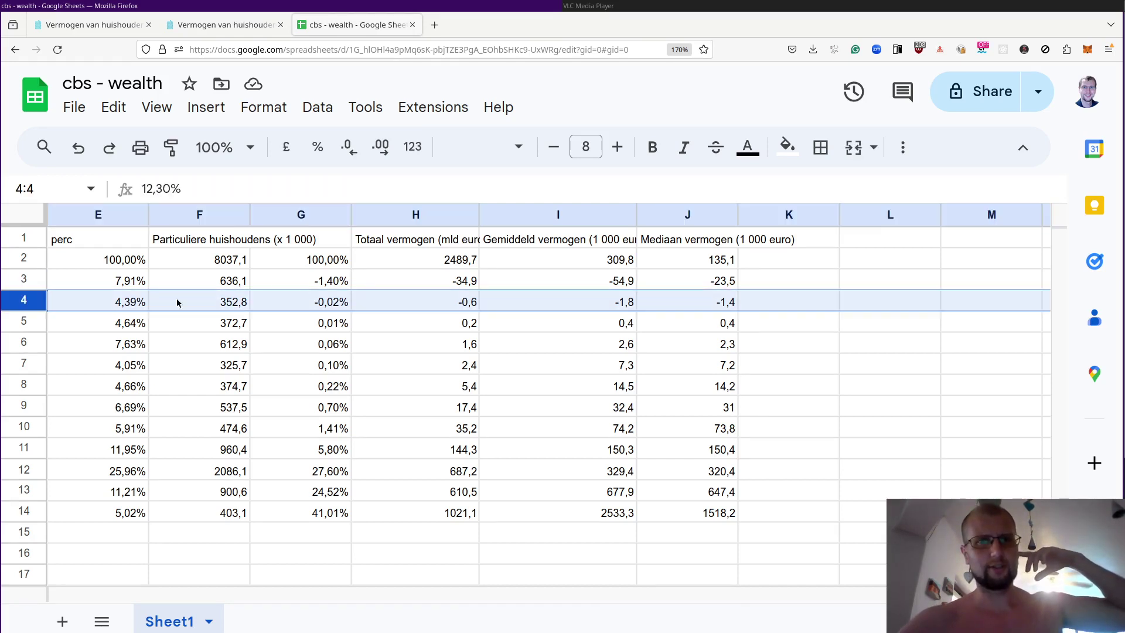
{"action": "left_click", "coordinate": [24, 279]}
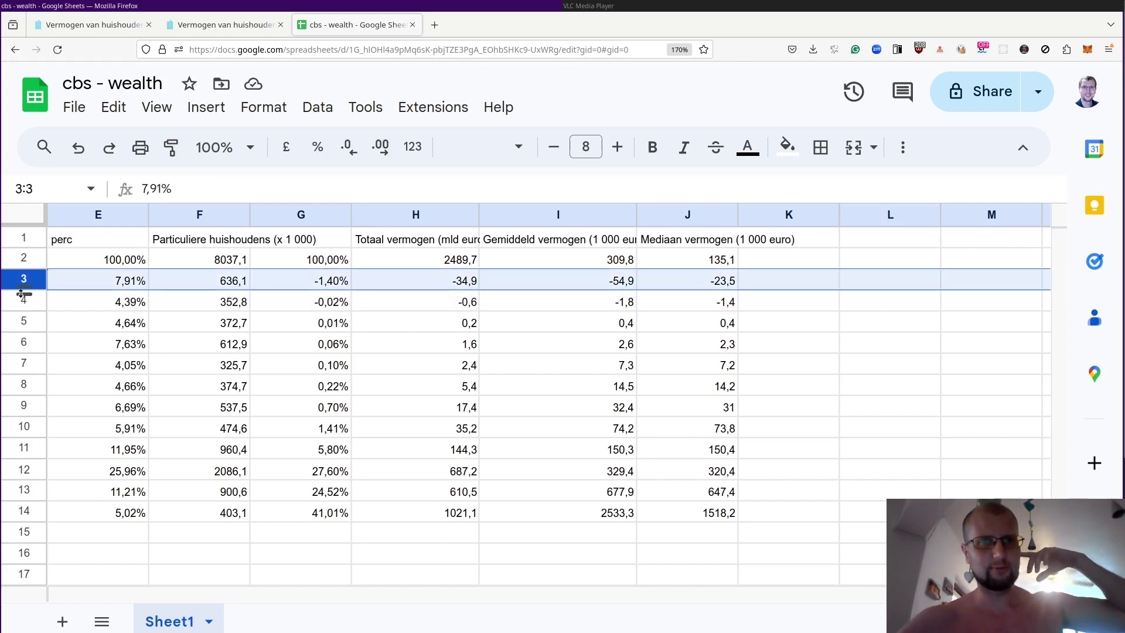
{"action": "left_click", "coordinate": [22, 297]}
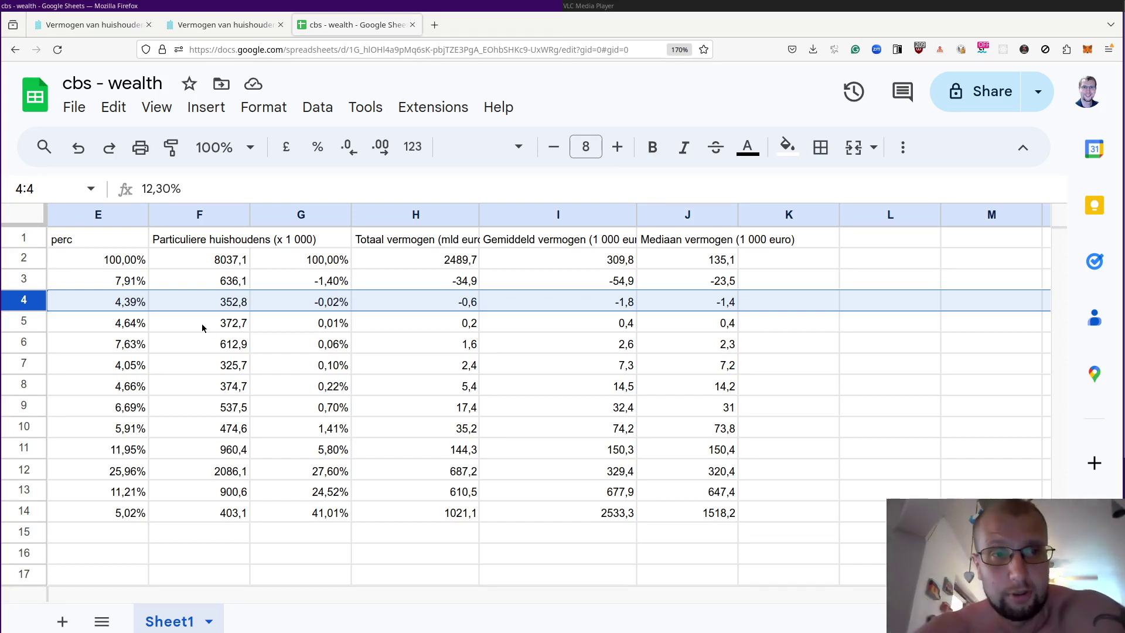
{"action": "left_click", "coordinate": [21, 278]}
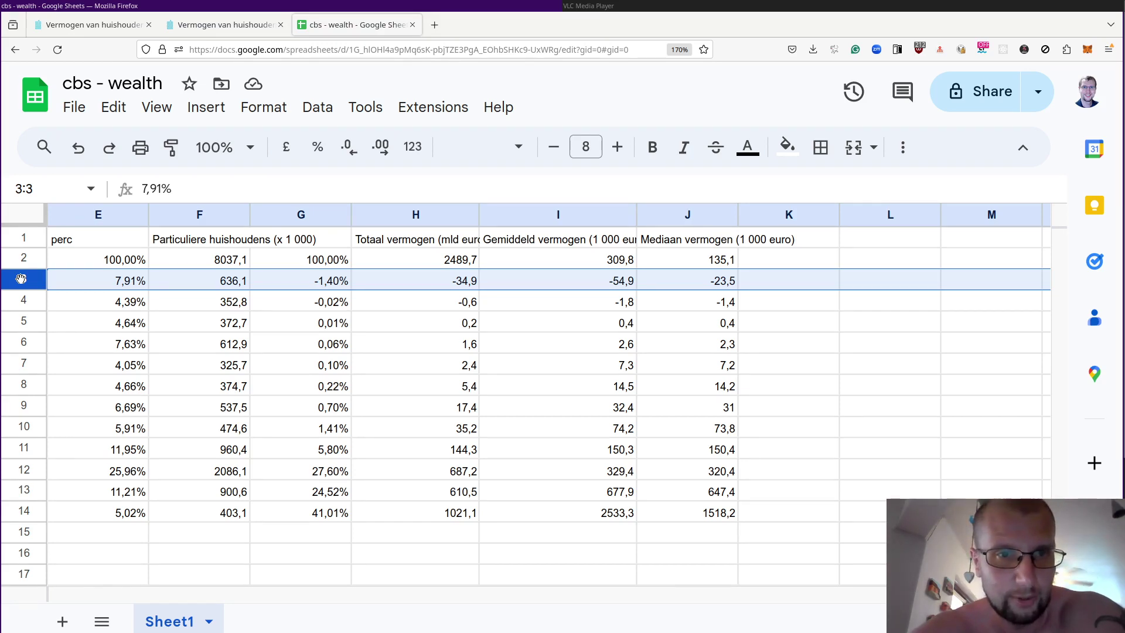
{"action": "left_click", "coordinate": [21, 300]}
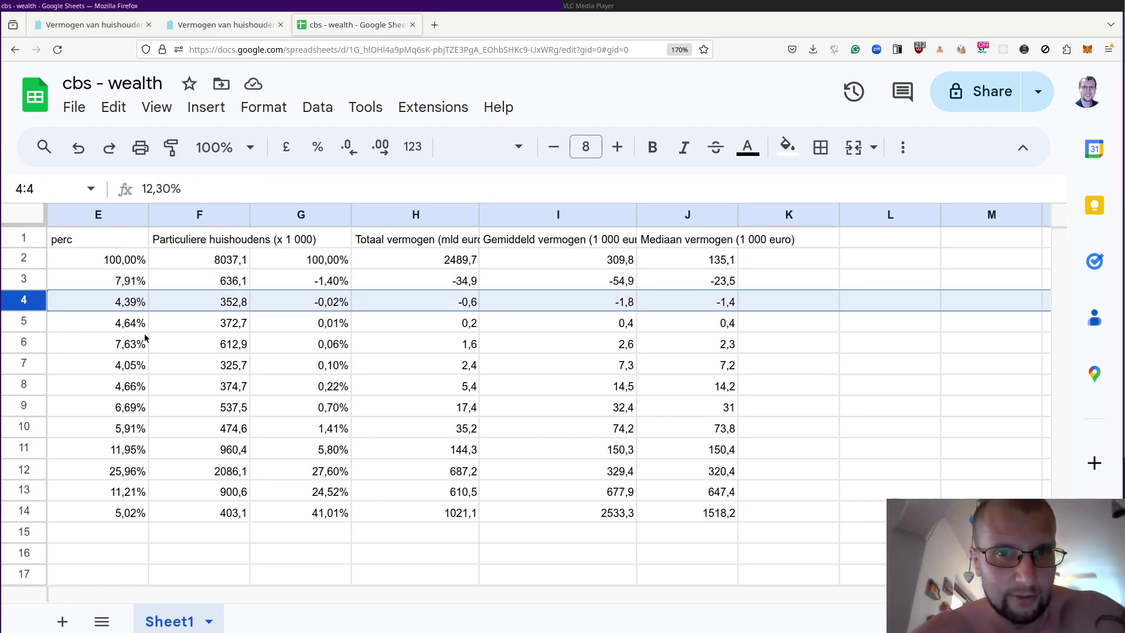
{"action": "scroll", "coordinate": [145, 338], "scroll_direction": "left", "scroll_amount": 4}
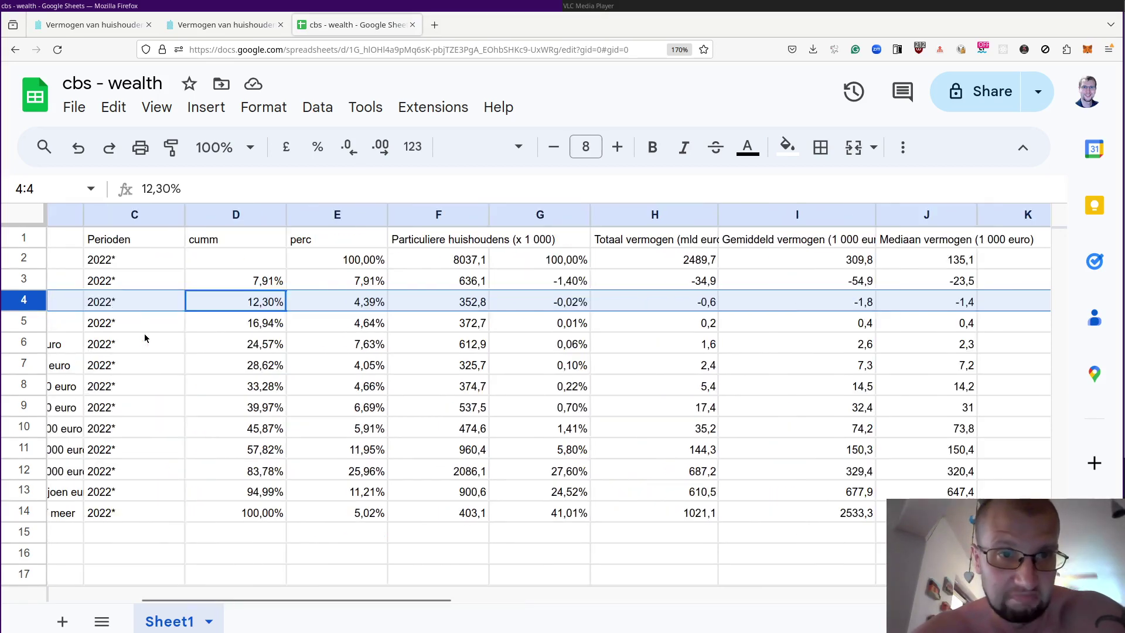
{"action": "scroll", "coordinate": [117, 337], "scroll_direction": "left", "scroll_amount": 3}
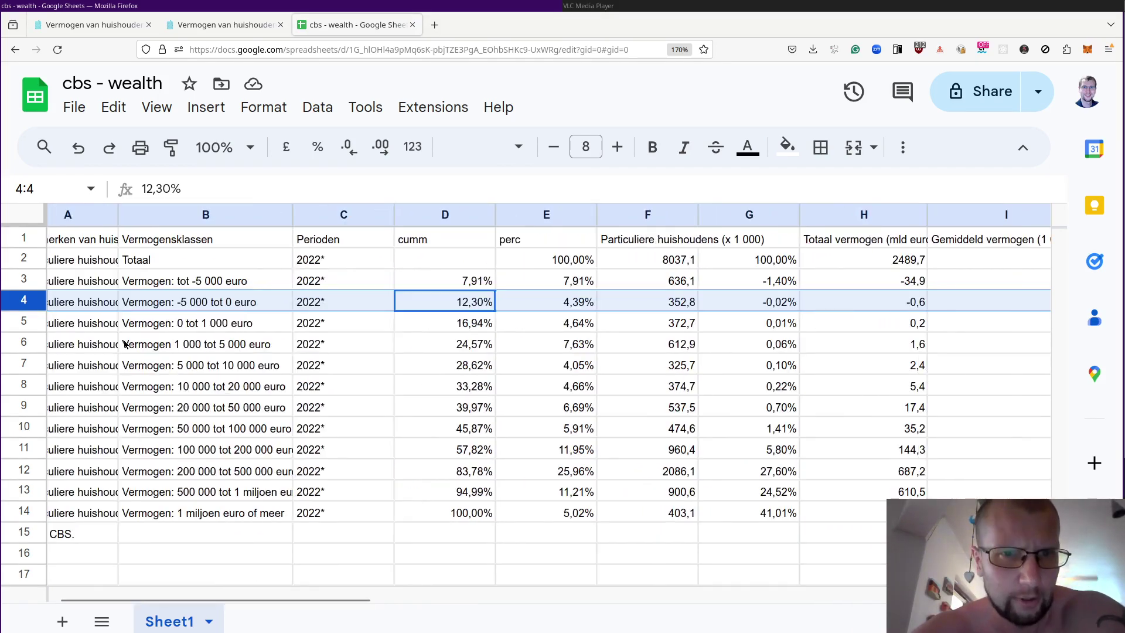
{"action": "scroll", "coordinate": [125, 344], "scroll_direction": "left", "scroll_amount": 1}
{"action": "scroll", "coordinate": [125, 344], "scroll_direction": "right", "scroll_amount": 3}
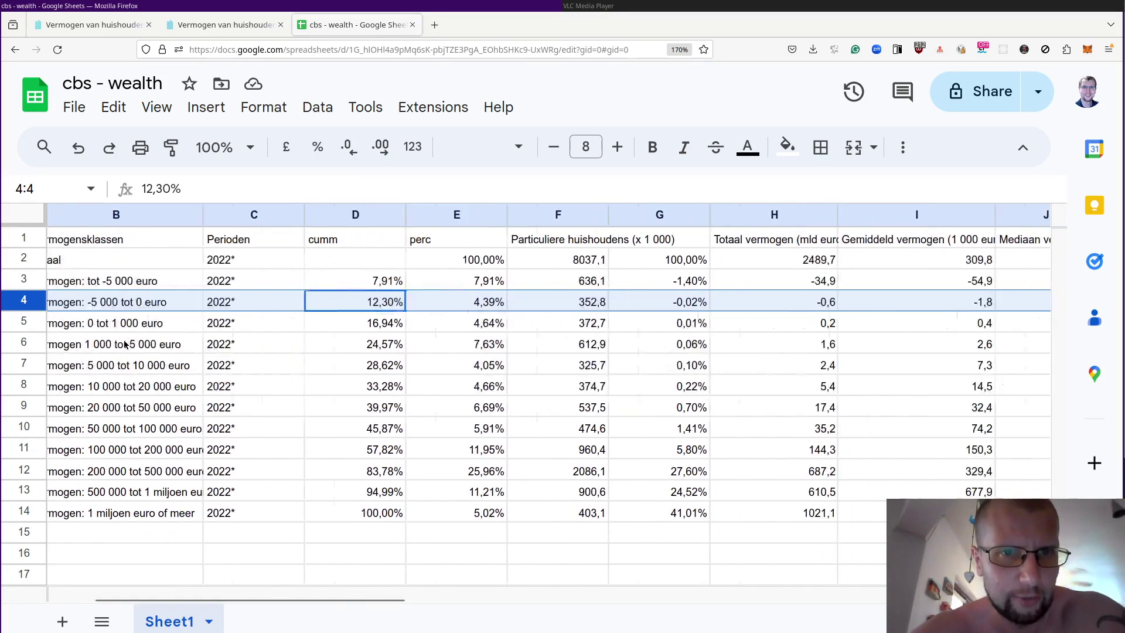
{"action": "left_click", "coordinate": [486, 307]}
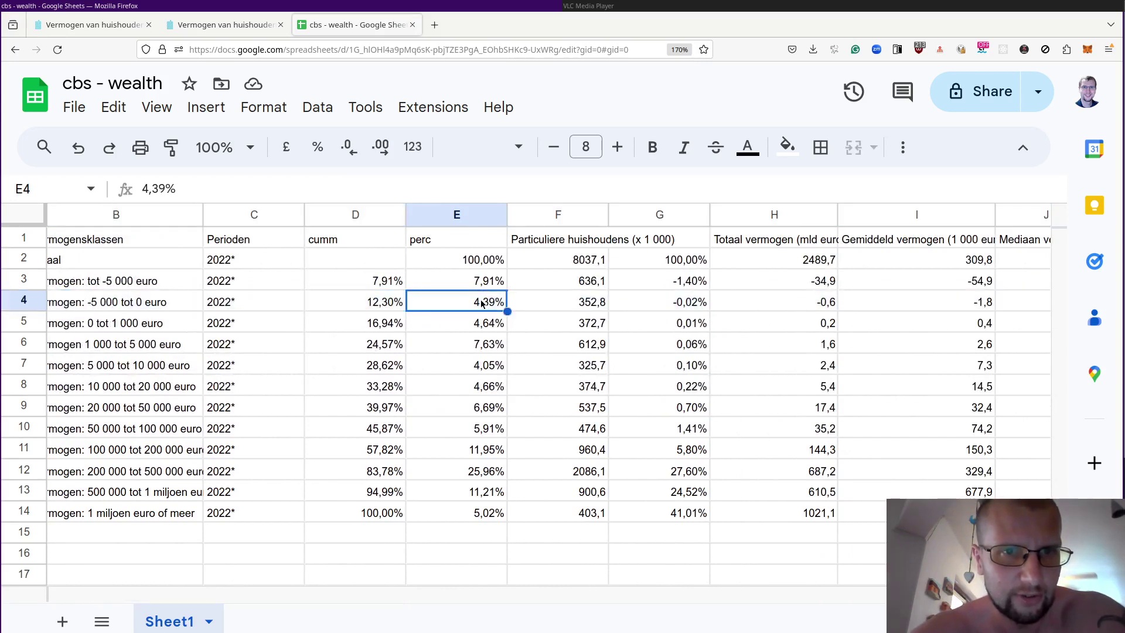
{"action": "left_click", "coordinate": [392, 304]}
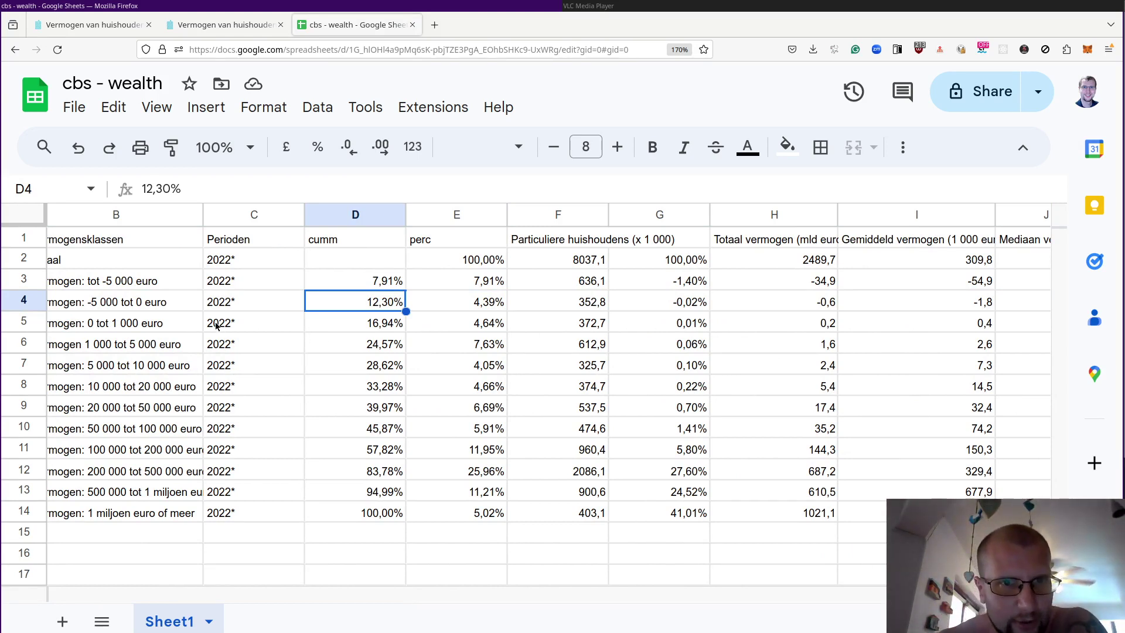
{"action": "left_click", "coordinate": [26, 322]}
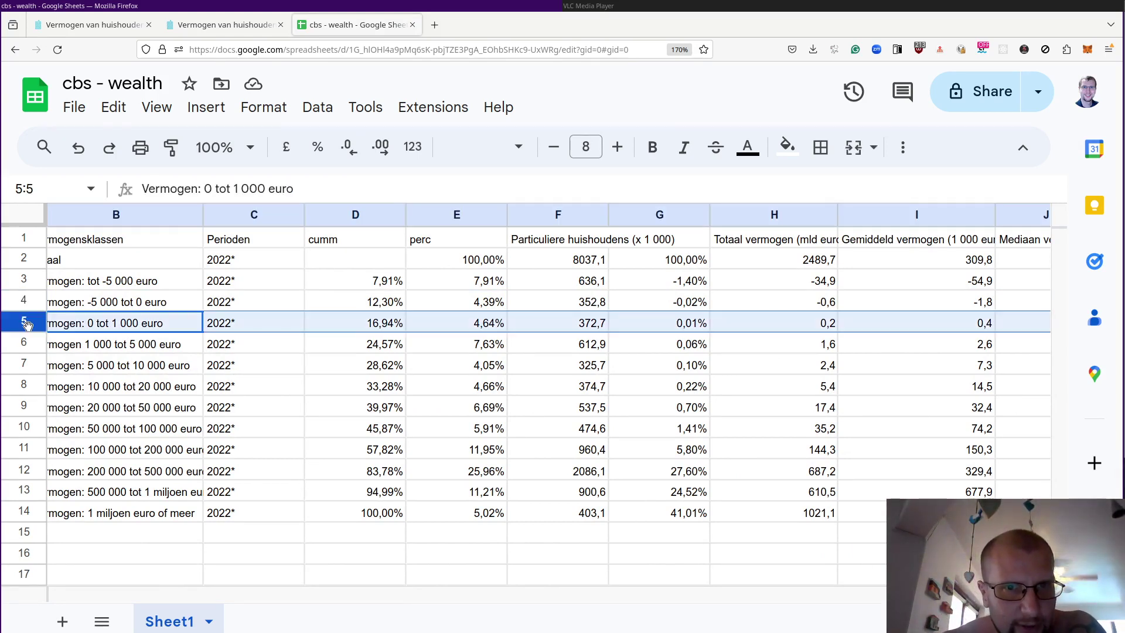
{"action": "scroll", "coordinate": [381, 341], "scroll_direction": "right", "scroll_amount": 3}
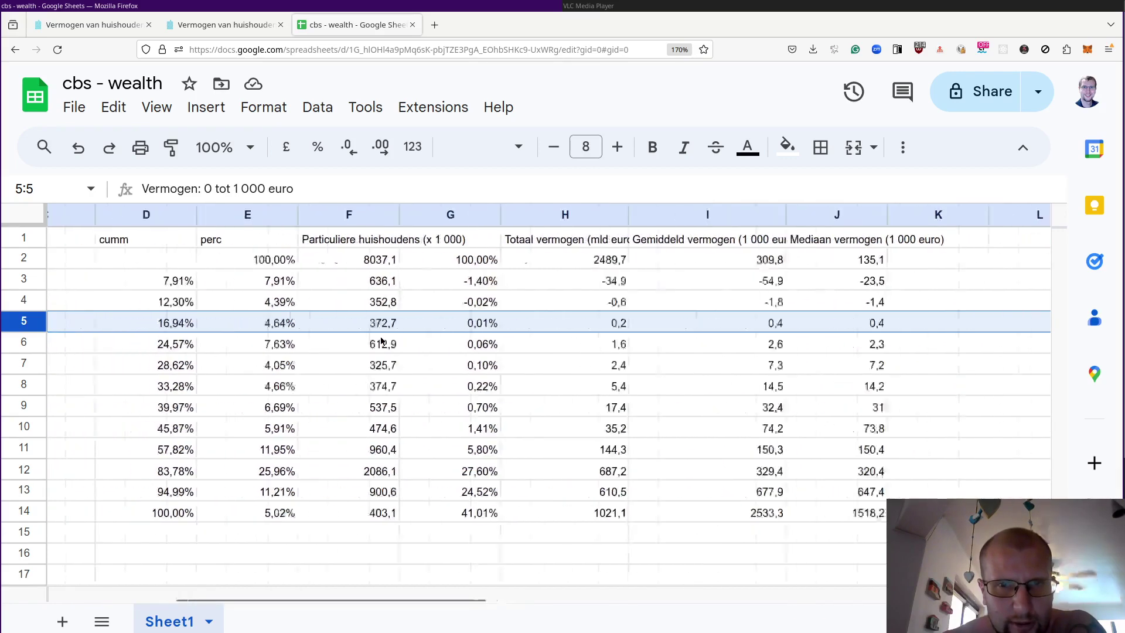
{"action": "scroll", "coordinate": [381, 342], "scroll_direction": "left", "scroll_amount": 3}
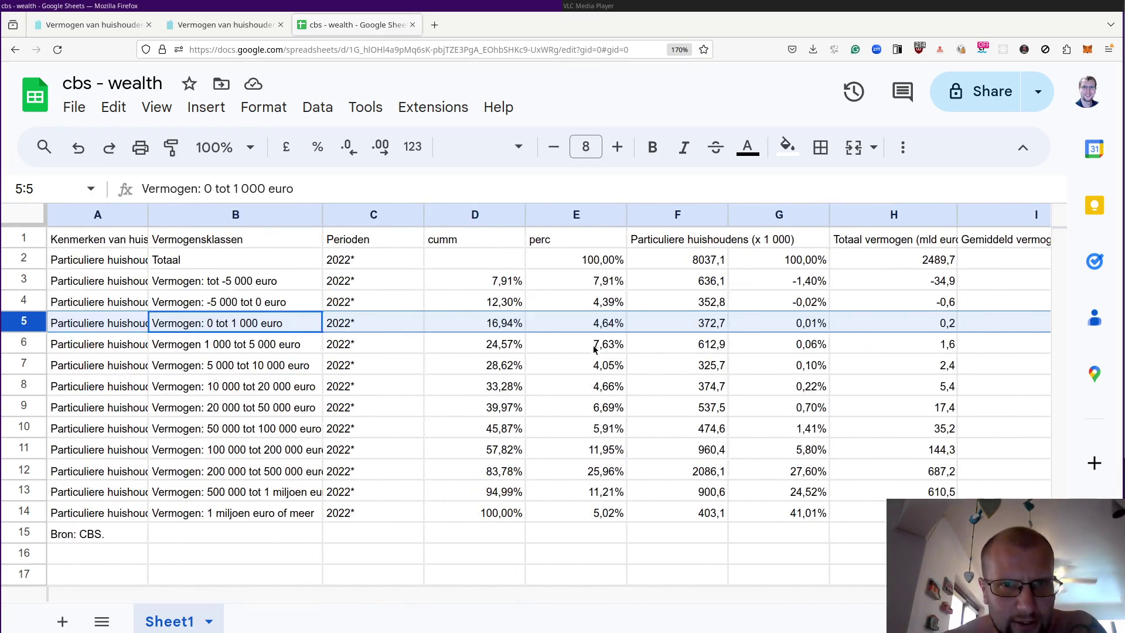
{"action": "left_click", "coordinate": [596, 463]}
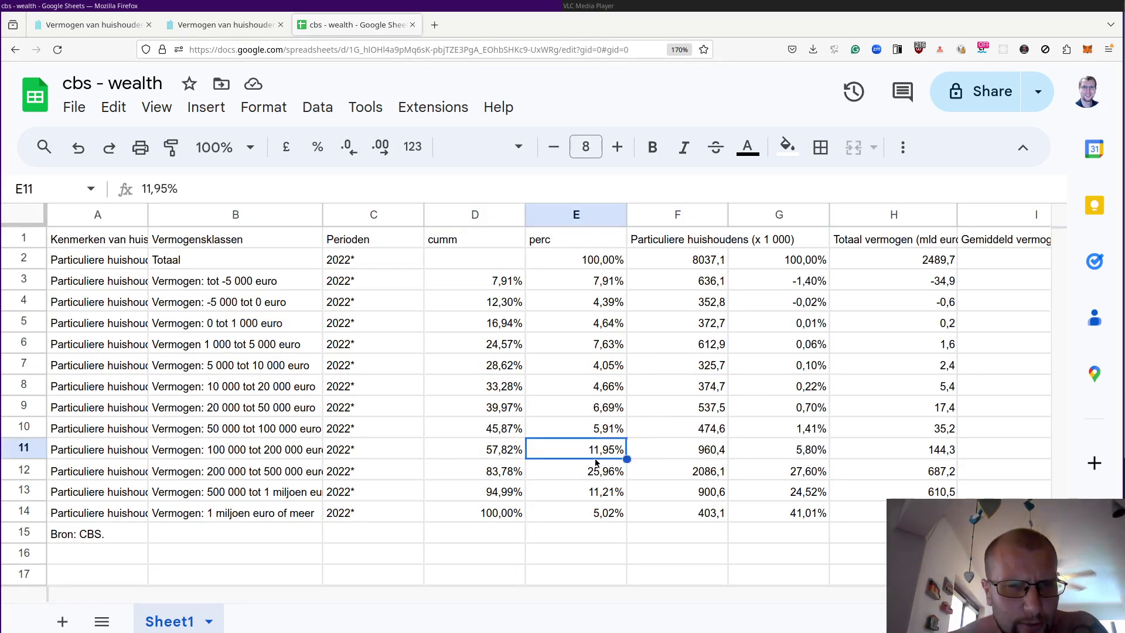
{"action": "left_click", "coordinate": [25, 449]}
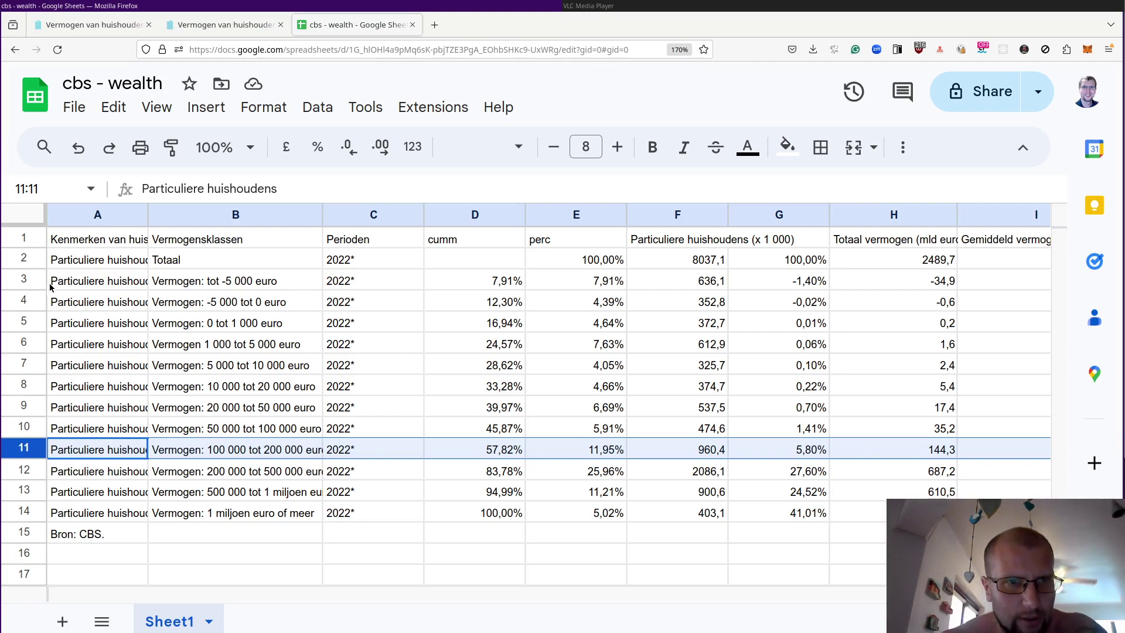
{"action": "left_click", "coordinate": [25, 280], "text": "shift"}
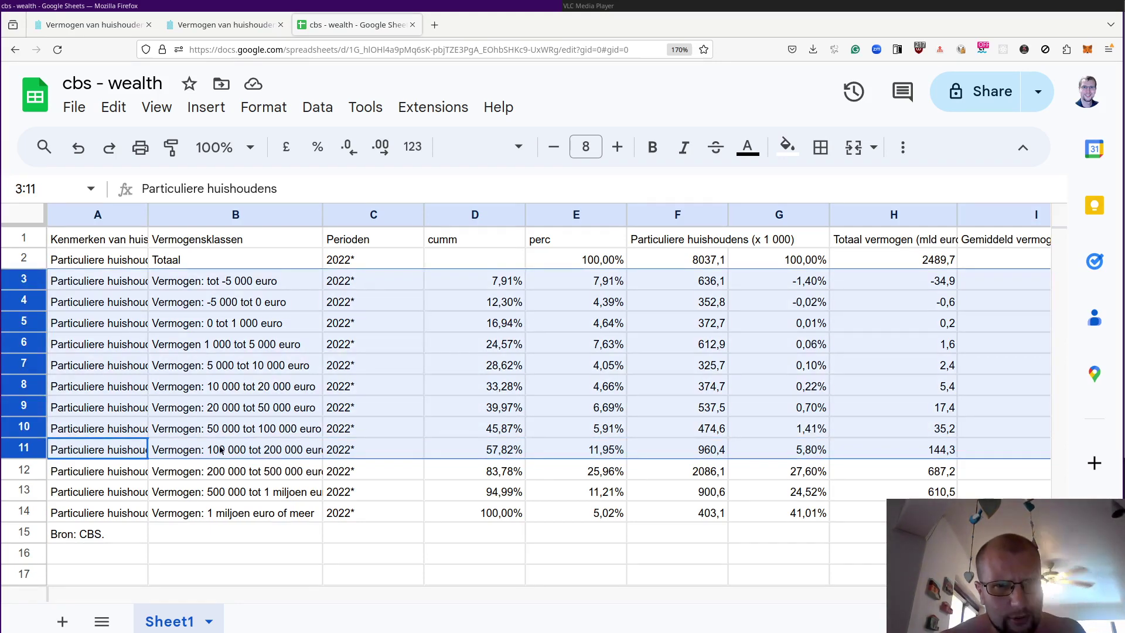
{"action": "left_click", "coordinate": [486, 453]}
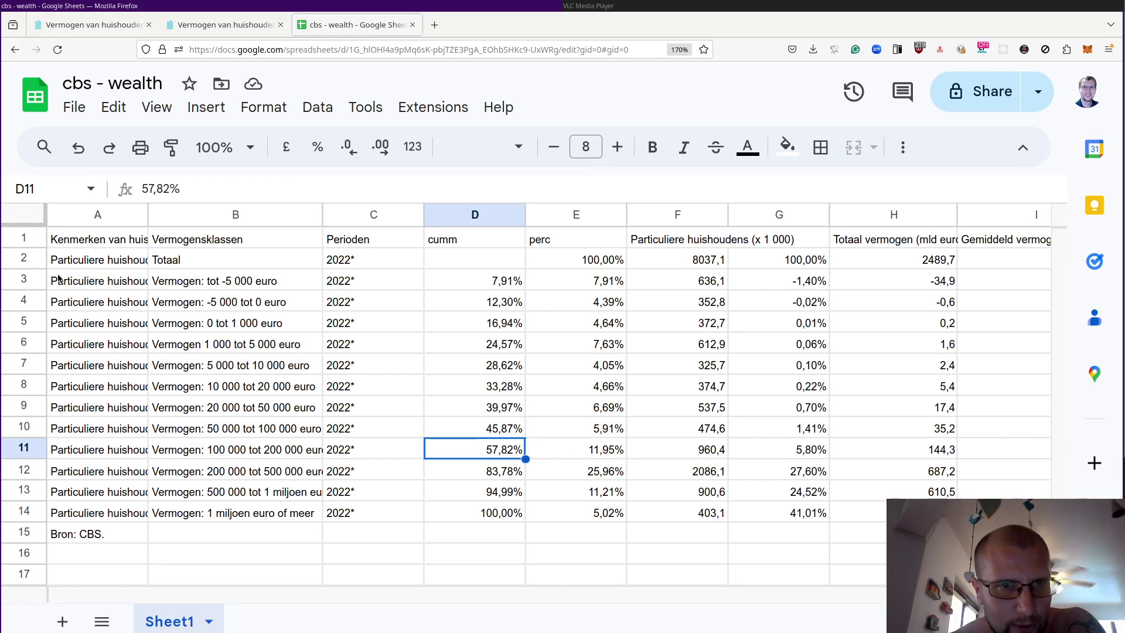
{"action": "left_click", "coordinate": [13, 281]}
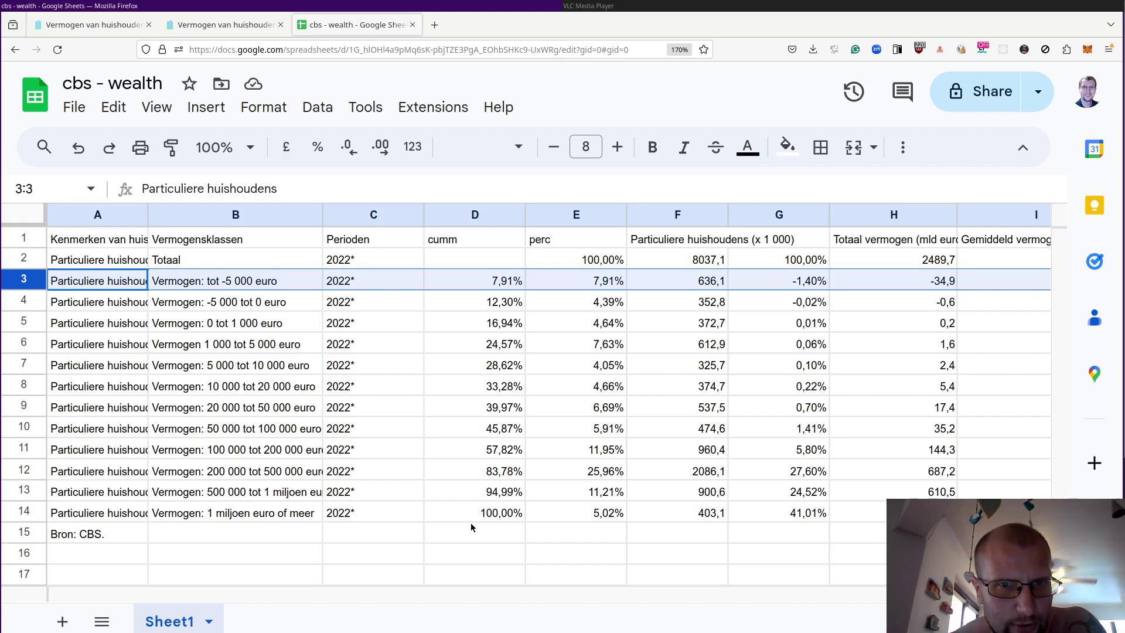
{"action": "scroll", "coordinate": [470, 526], "scroll_direction": "right", "scroll_amount": 1}
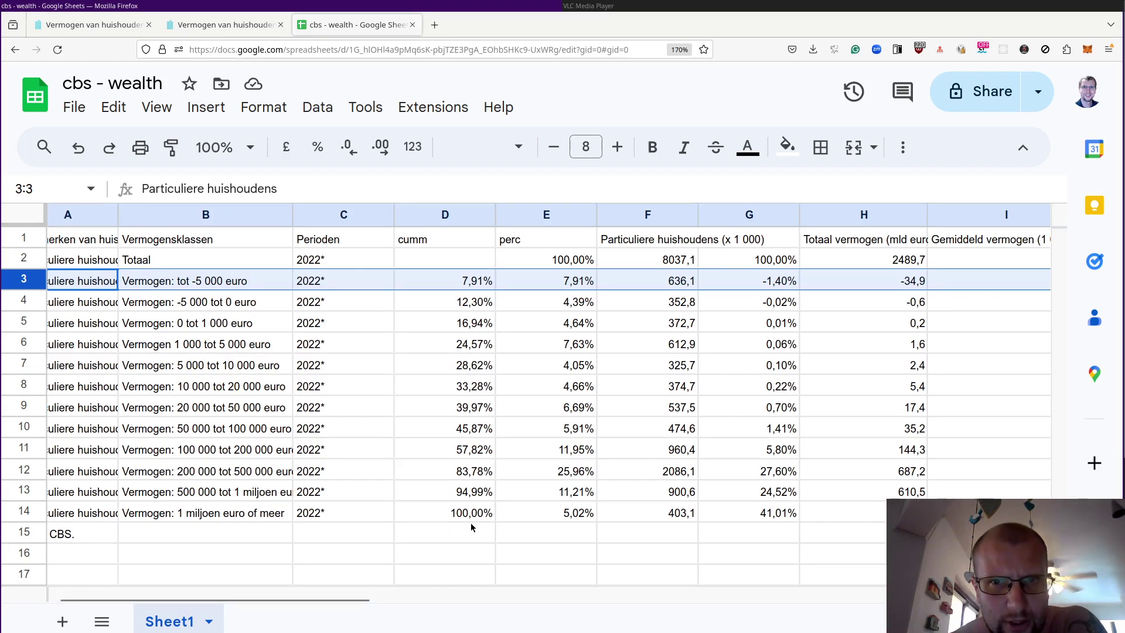
{"action": "left_click", "coordinate": [895, 267]}
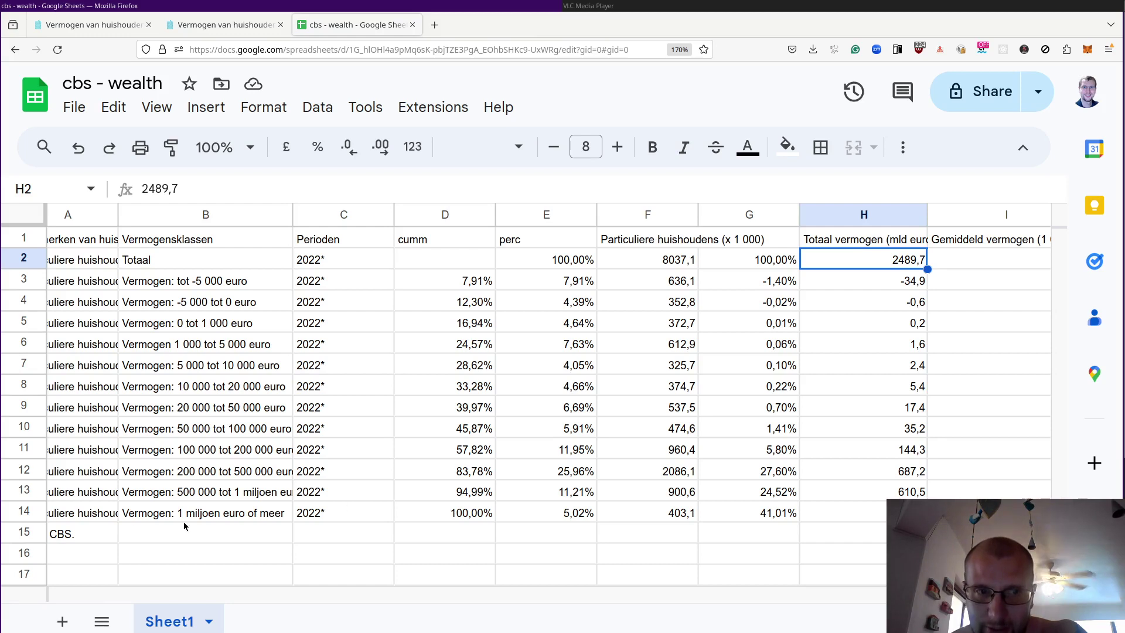
{"action": "left_click", "coordinate": [16, 492]}
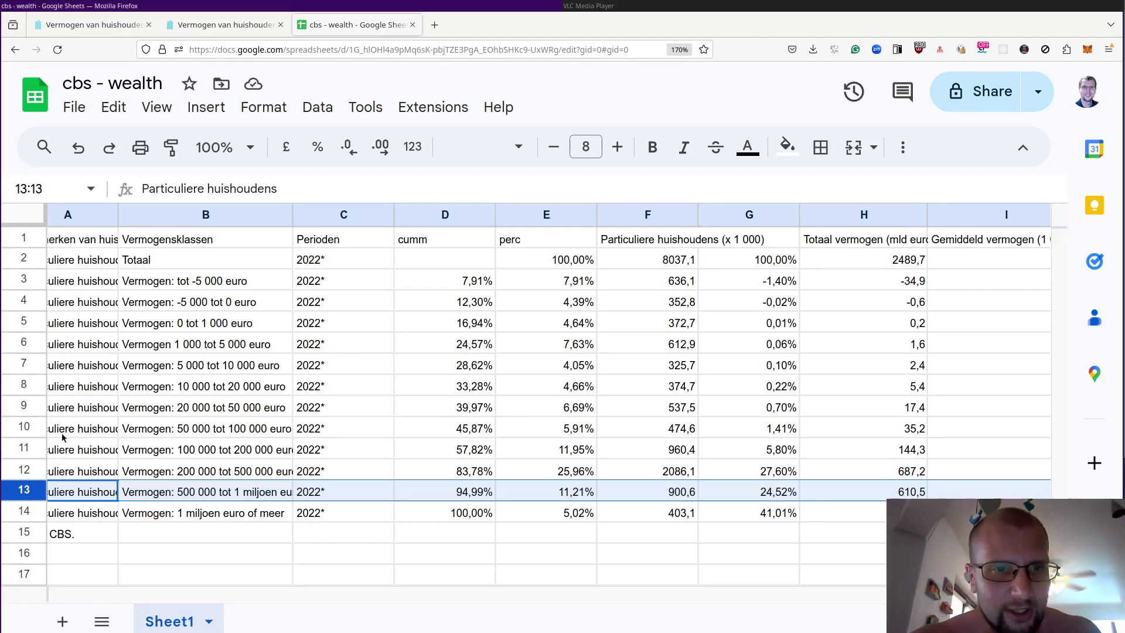
{"action": "left_click", "coordinate": [18, 468]}
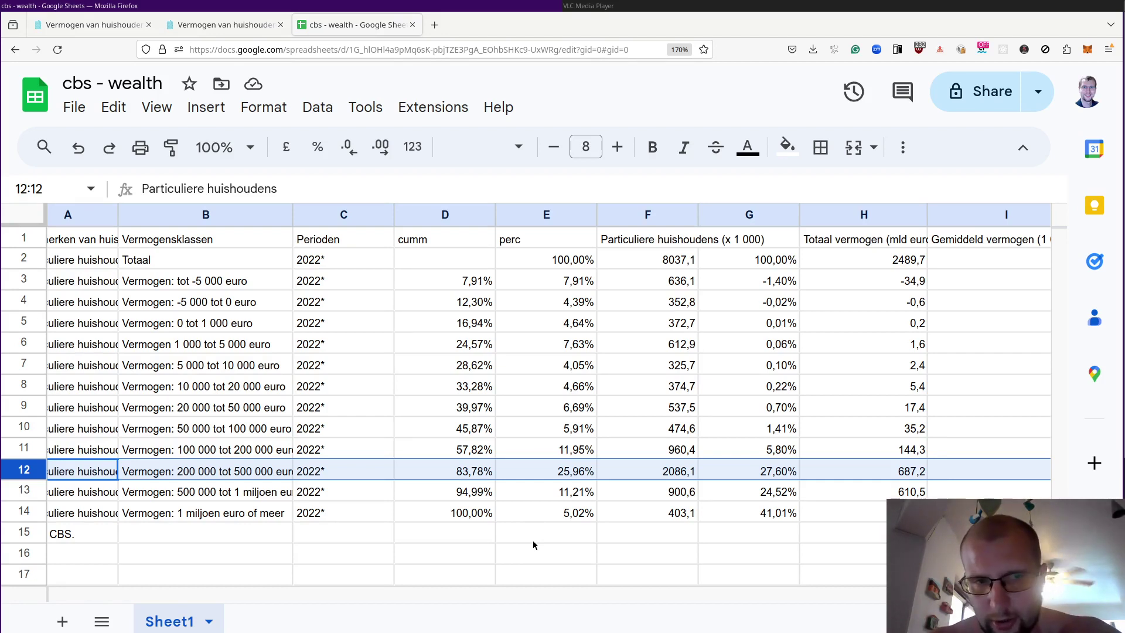
{"action": "left_click", "coordinate": [534, 545]}
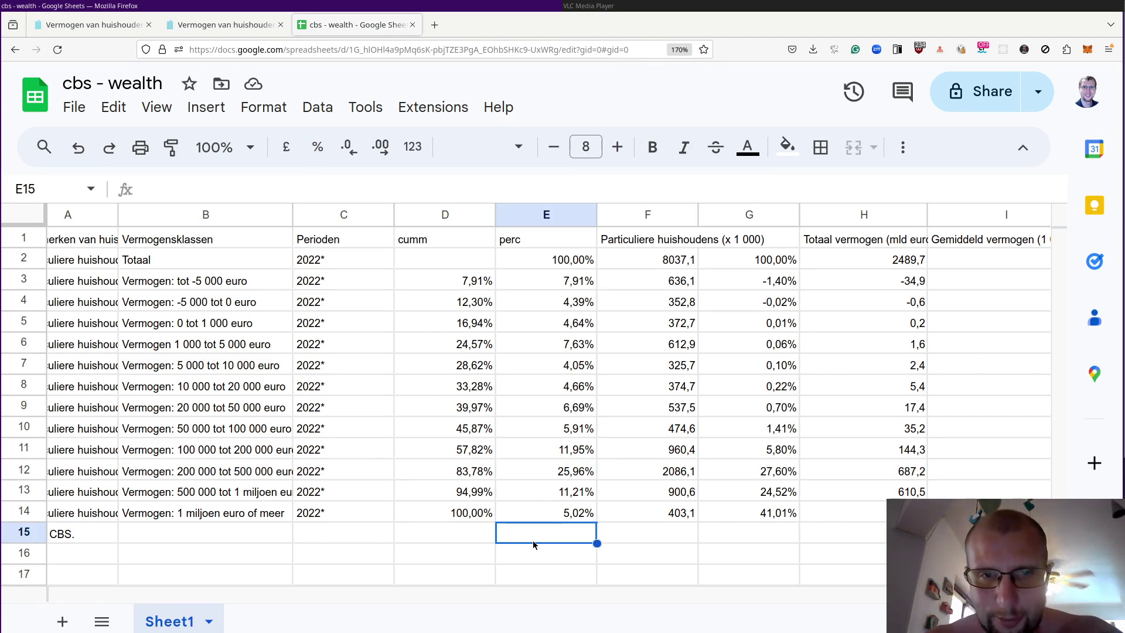
{"action": "scroll", "coordinate": [534, 545], "scroll_direction": "left", "scroll_amount": 1}
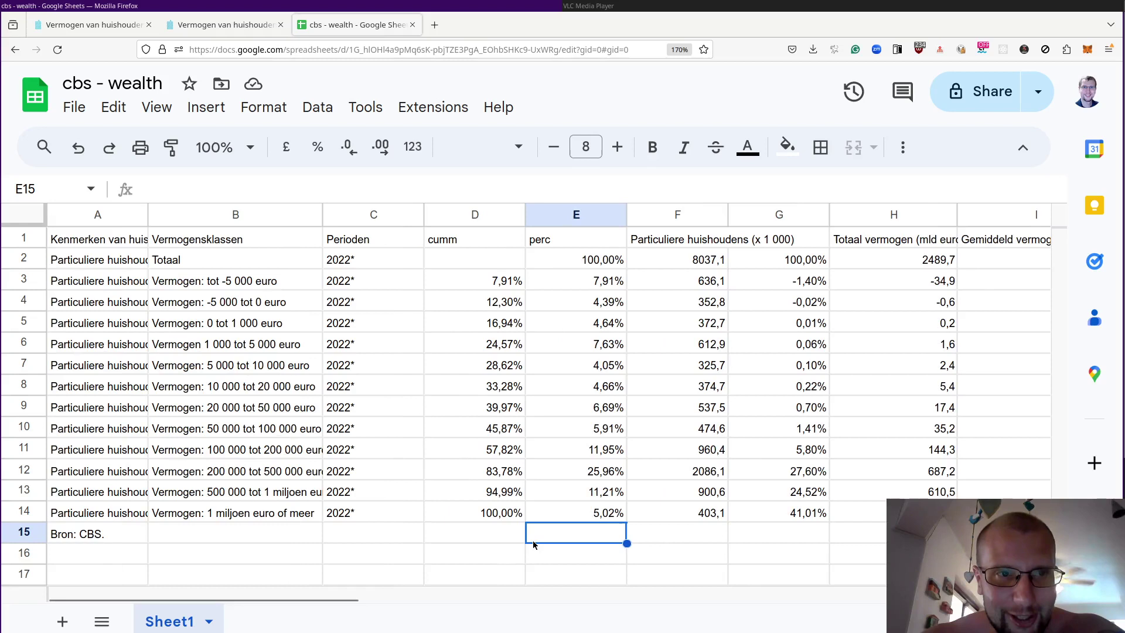
- Return to the Materiële Welvaart article and scroll to the 5.1.1 donut of 2 696 miljard euro
{"action": "left_click", "coordinate": [216, 29]}
{"action": "scroll", "coordinate": [316, 236], "scroll_direction": "up", "scroll_amount": 10}
{"action": "left_click", "coordinate": [94, 25]}
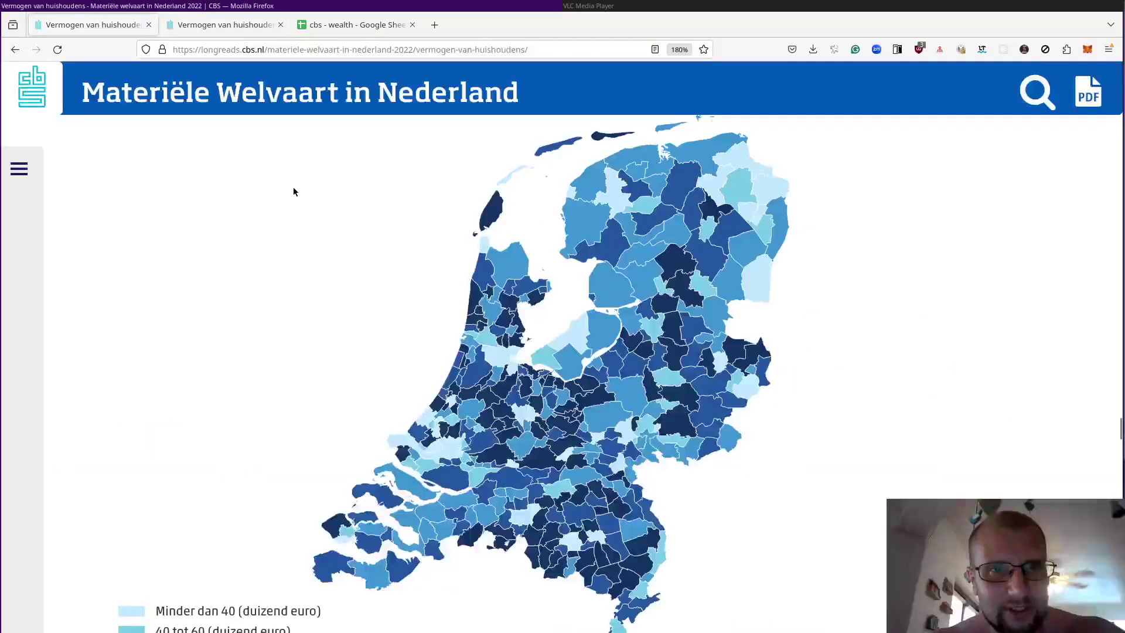
{"action": "scroll", "coordinate": [653, 365], "scroll_direction": "down", "scroll_amount": 10}
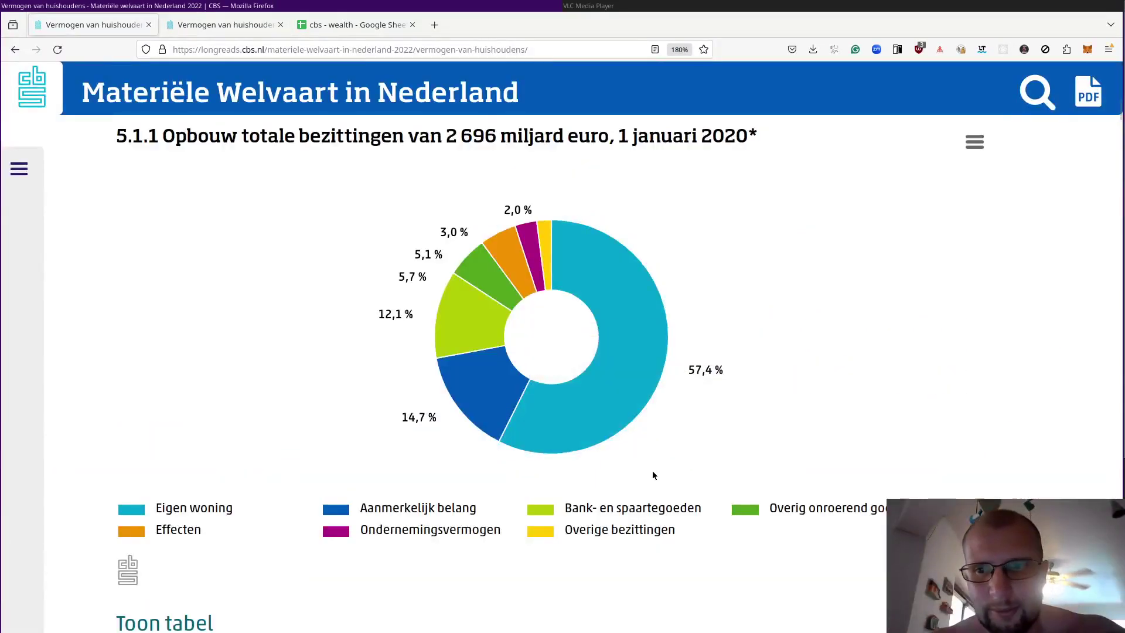